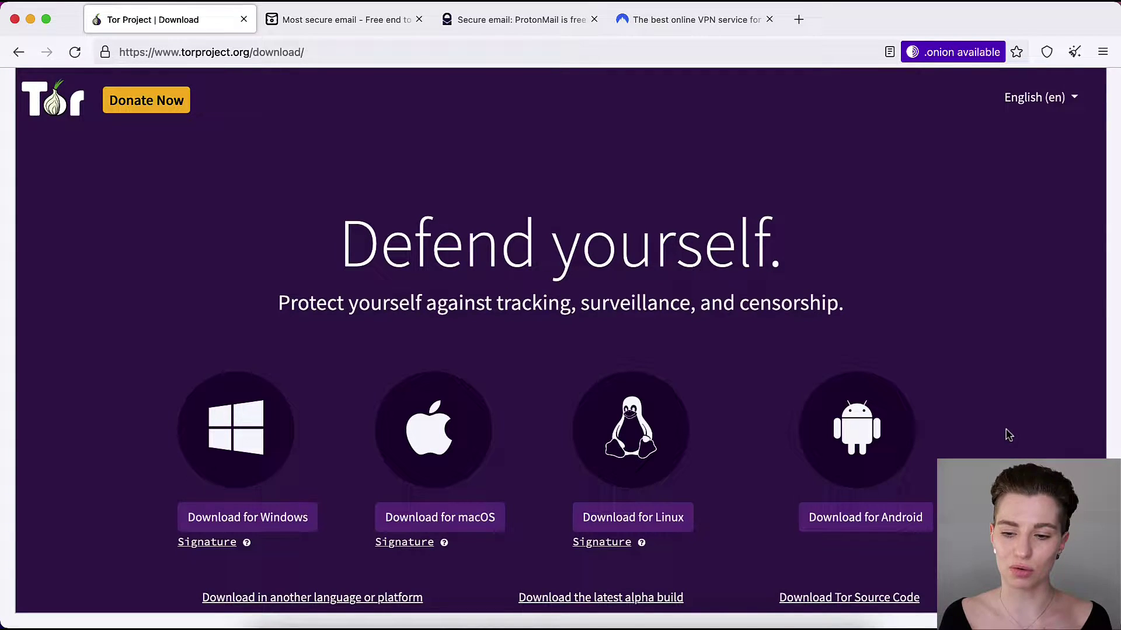
Move from the NordVPN and Tor Project pages to msgsafe.io and start a new account sign-up.
click(733, 32)
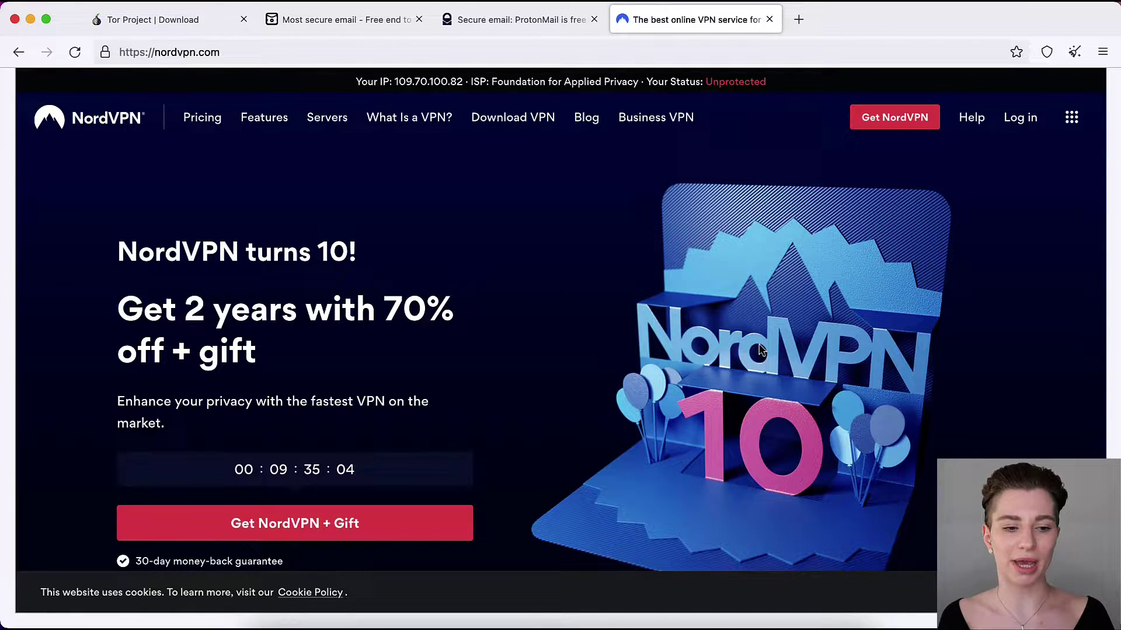
click(198, 30)
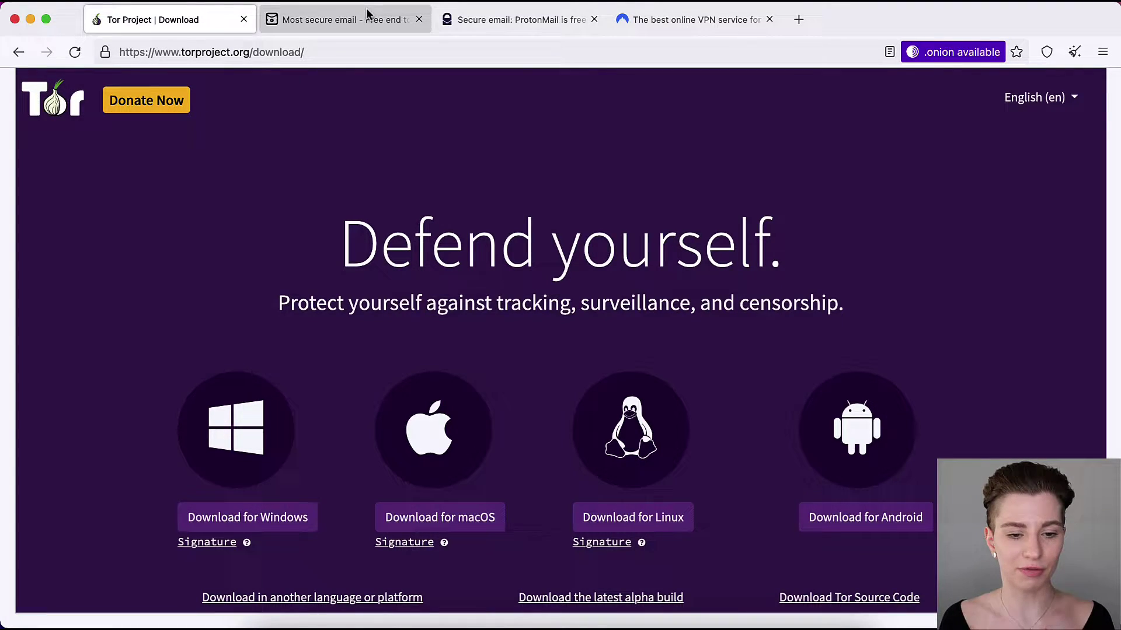
click(365, 17)
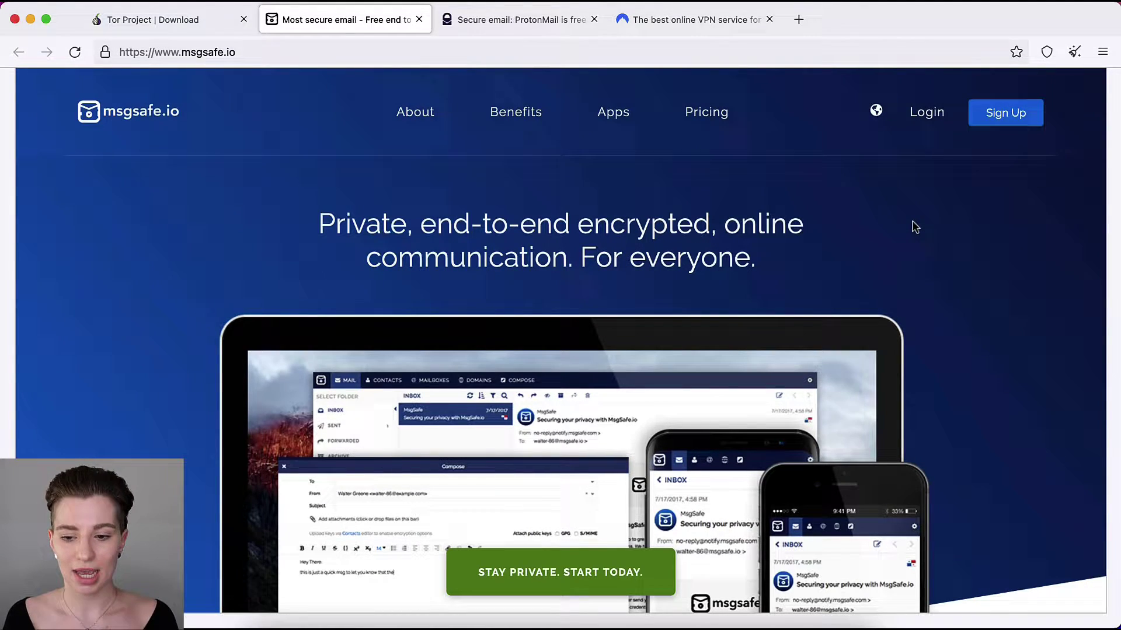
click(1012, 122)
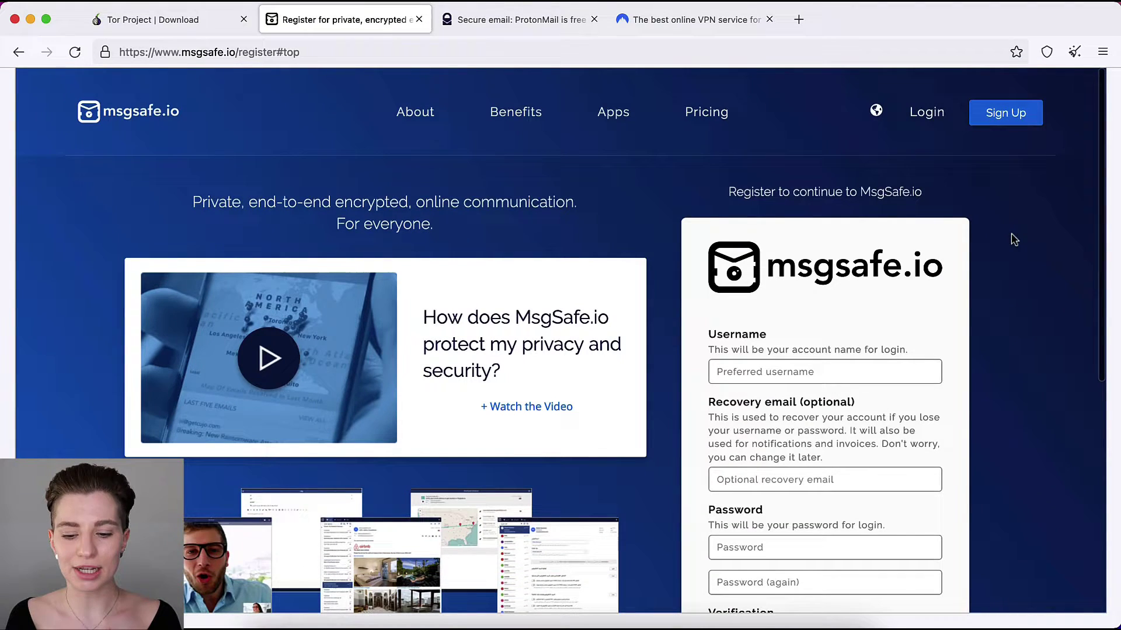
Enter a username on the sign-up form and type the account password twice.
scroll(1013, 240, down, 4)
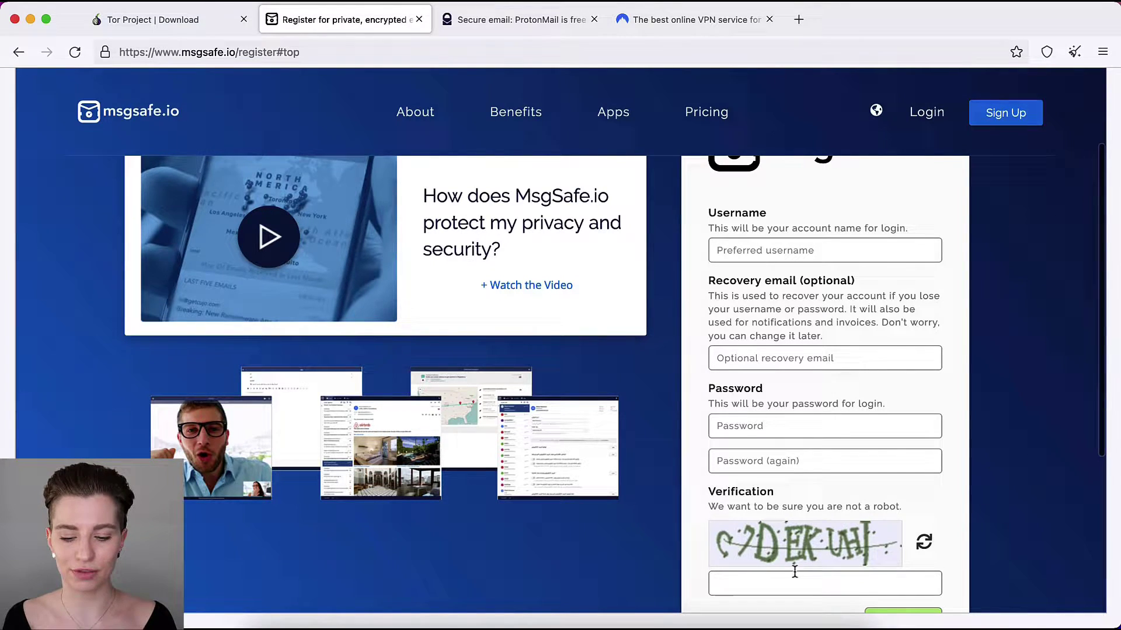
scroll(832, 551, down, 3)
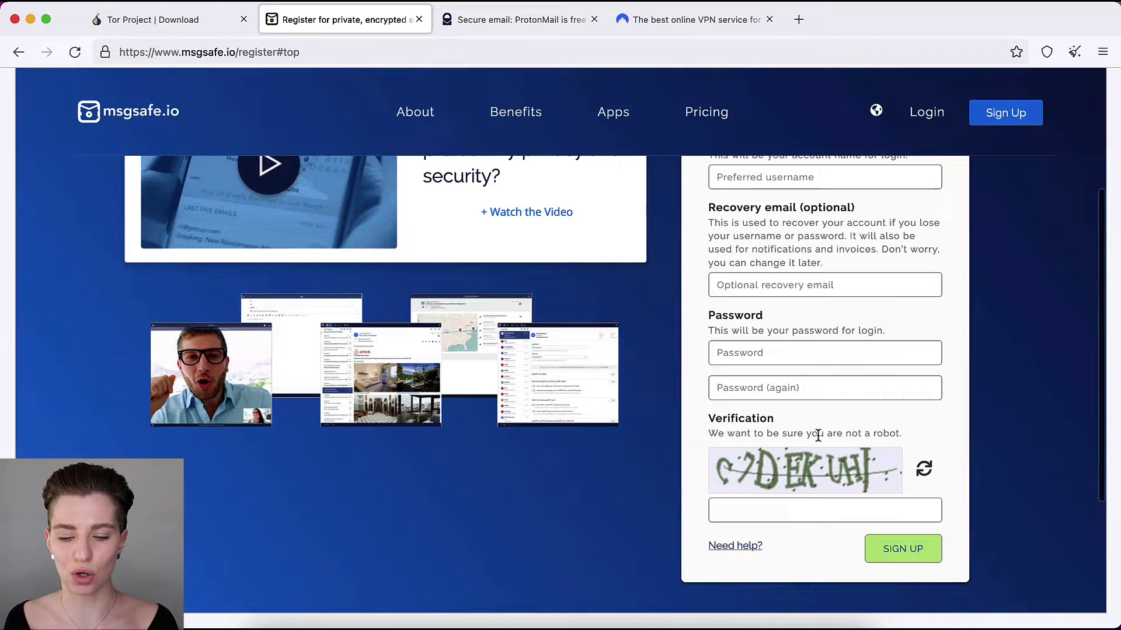
scroll(815, 461, up, 5)
click(787, 295)
text(msmarch)
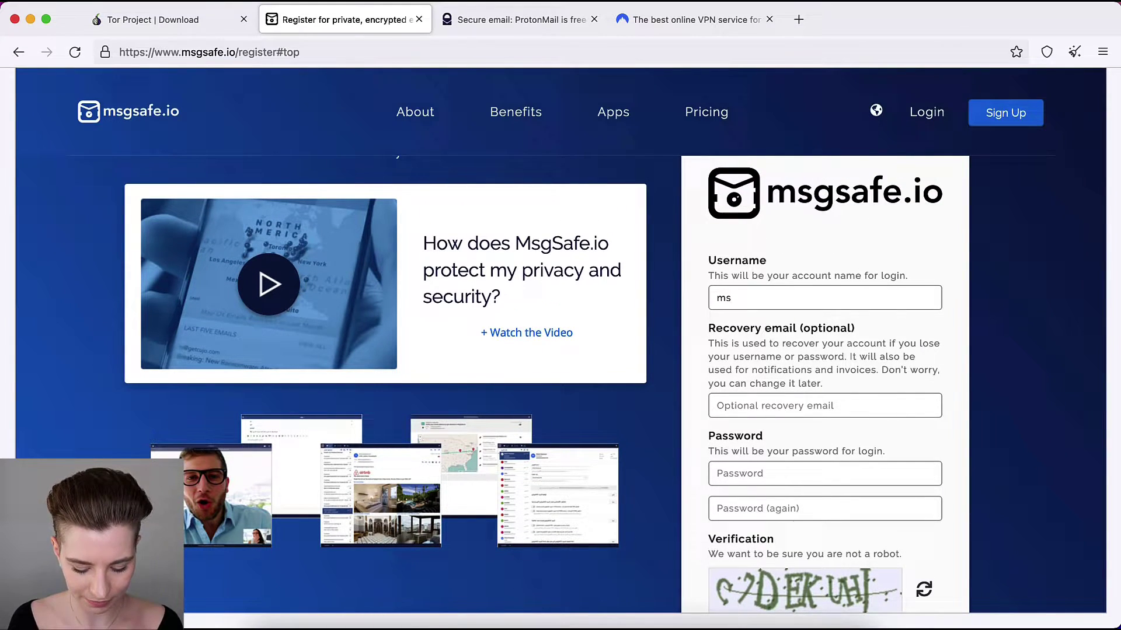
click(795, 481)
text(••••••••••)
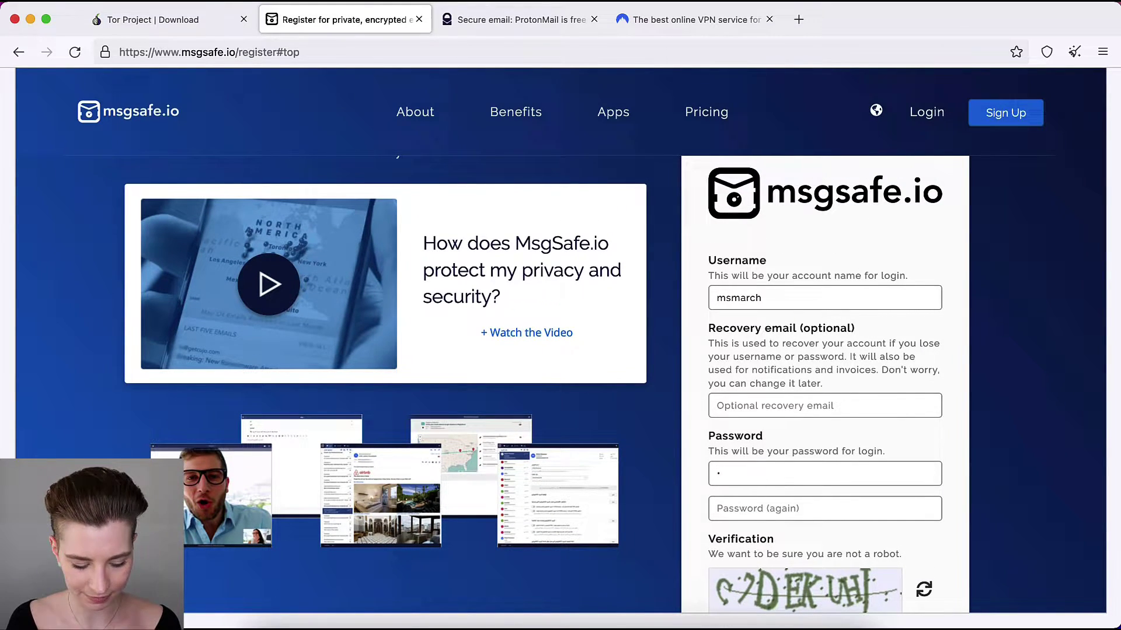
click(794, 511)
text(•••••••••)
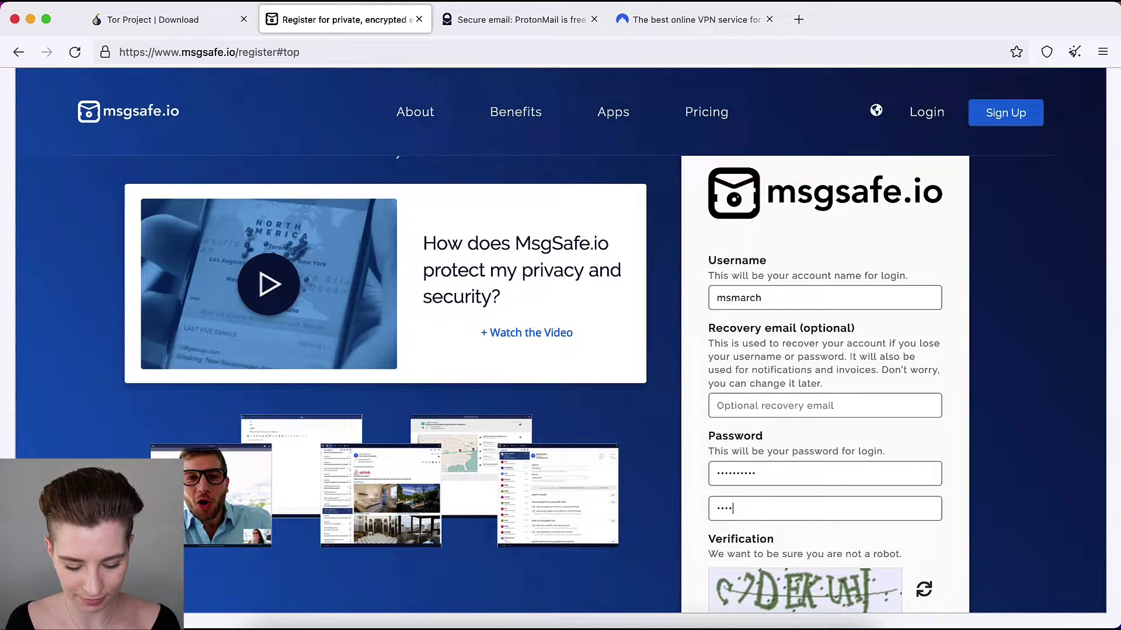
Fill in the captcha text and submit the registration form.
scroll(768, 555, down, 3)
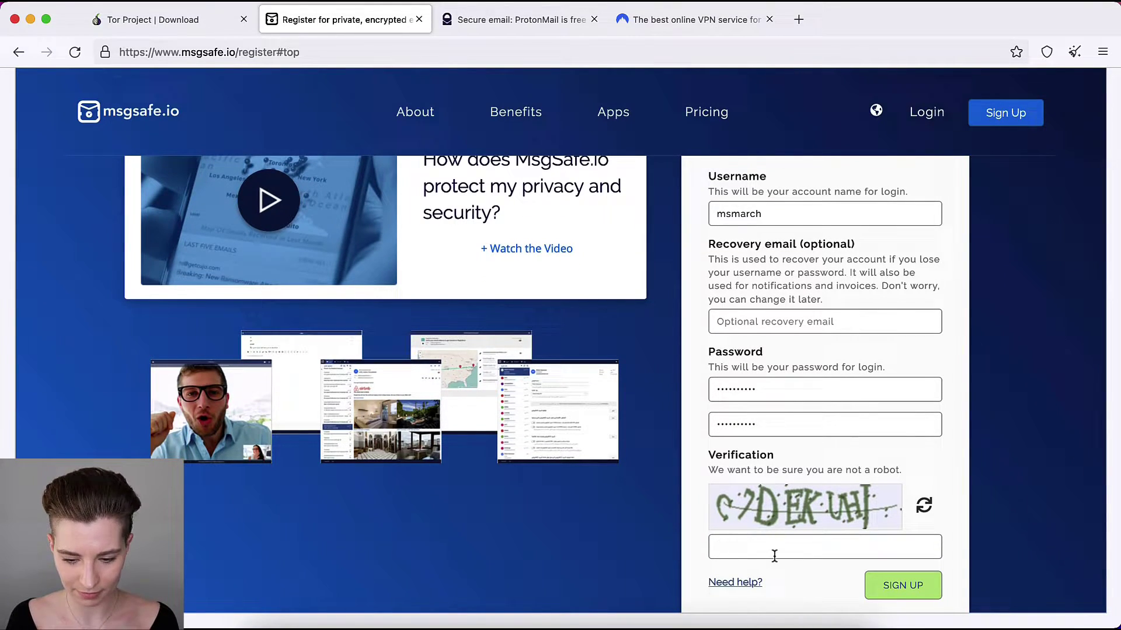
click(775, 556)
text(C7D)
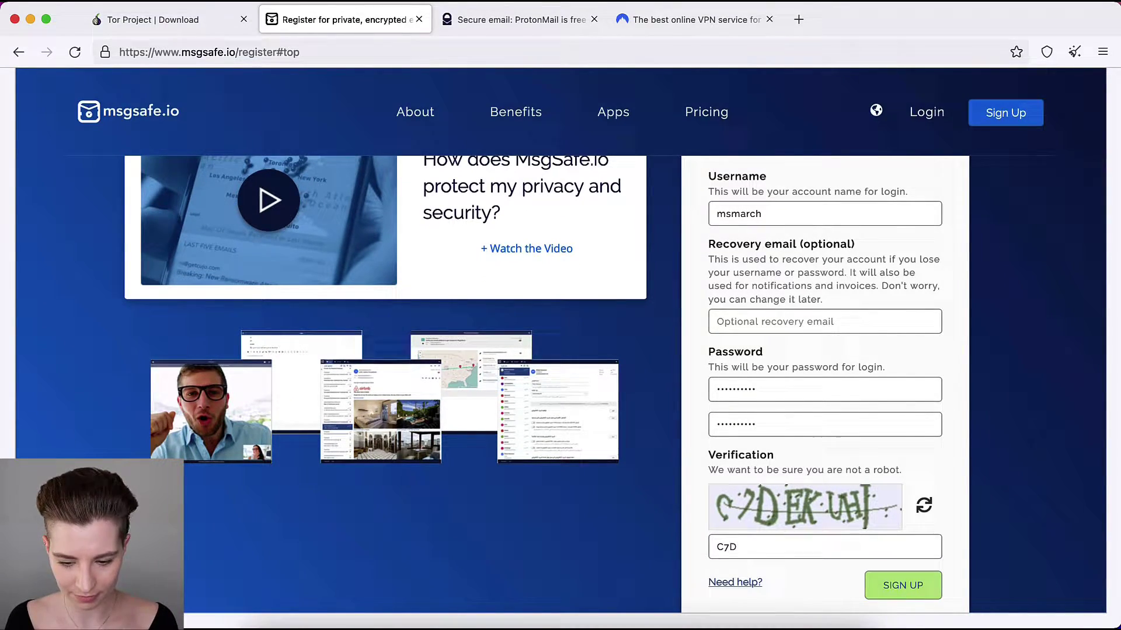
text(EKUHJ)
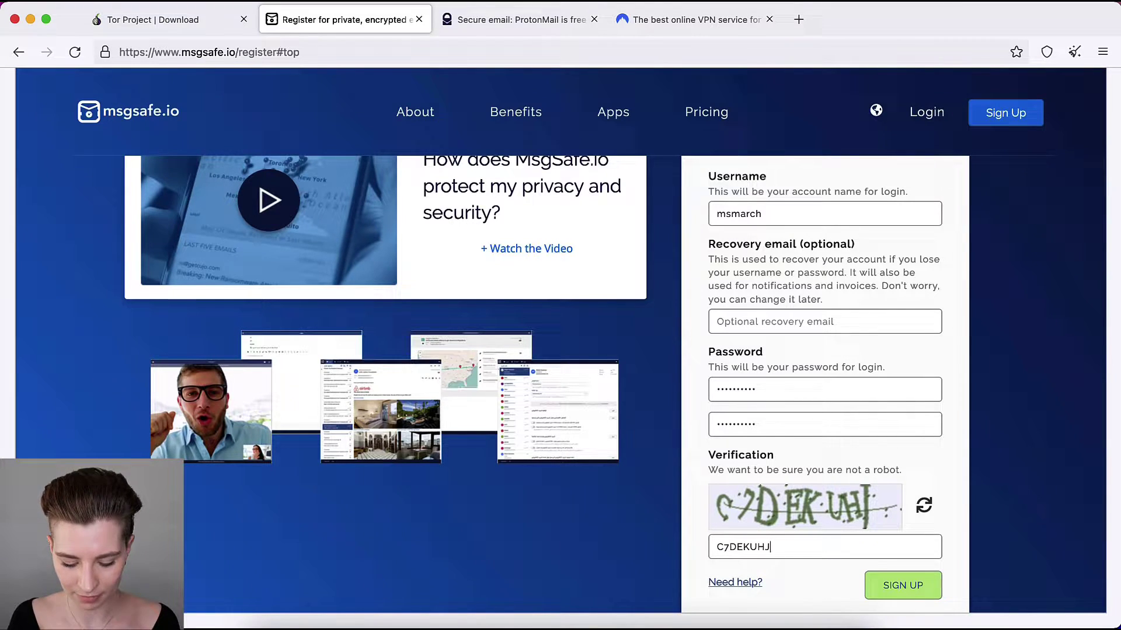
key(Return)
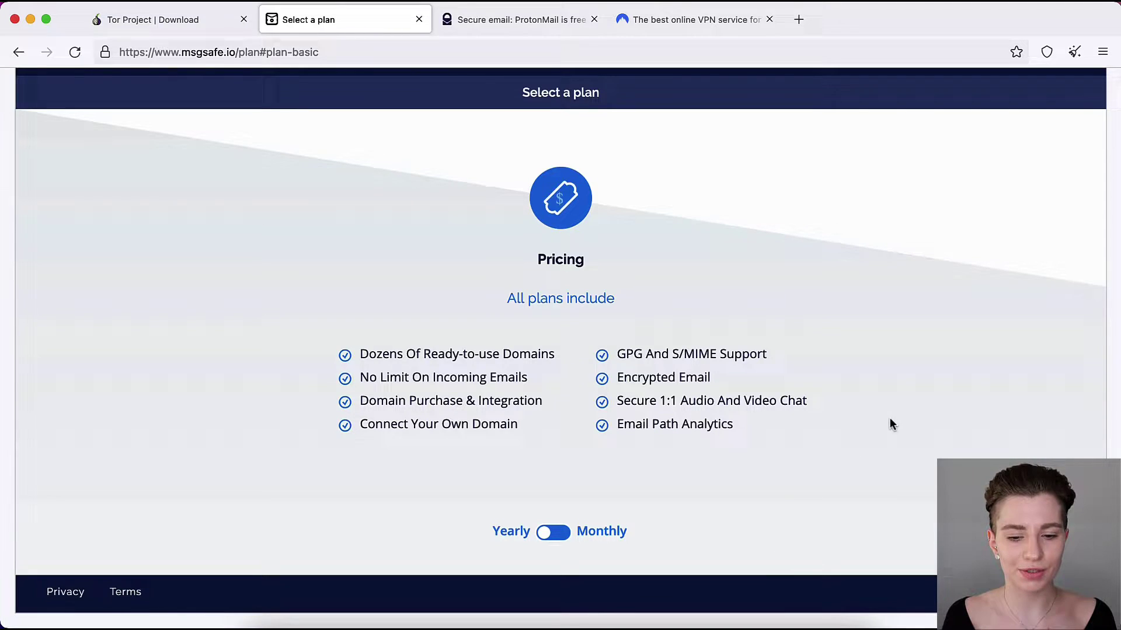
scroll(948, 431, down, 10)
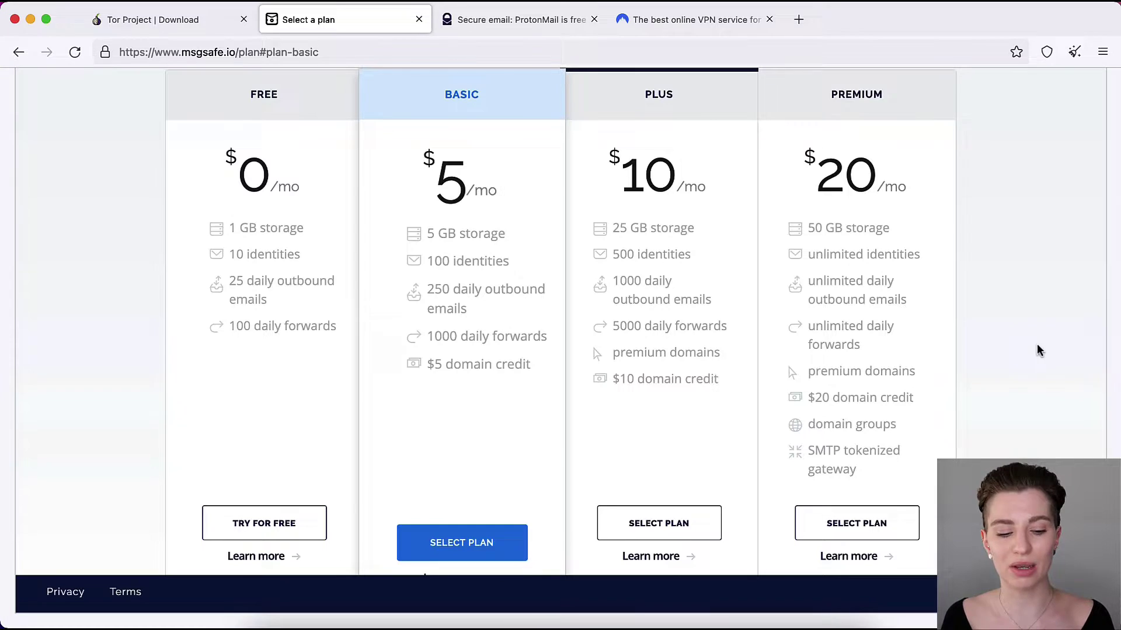
scroll(1038, 349, down, 3)
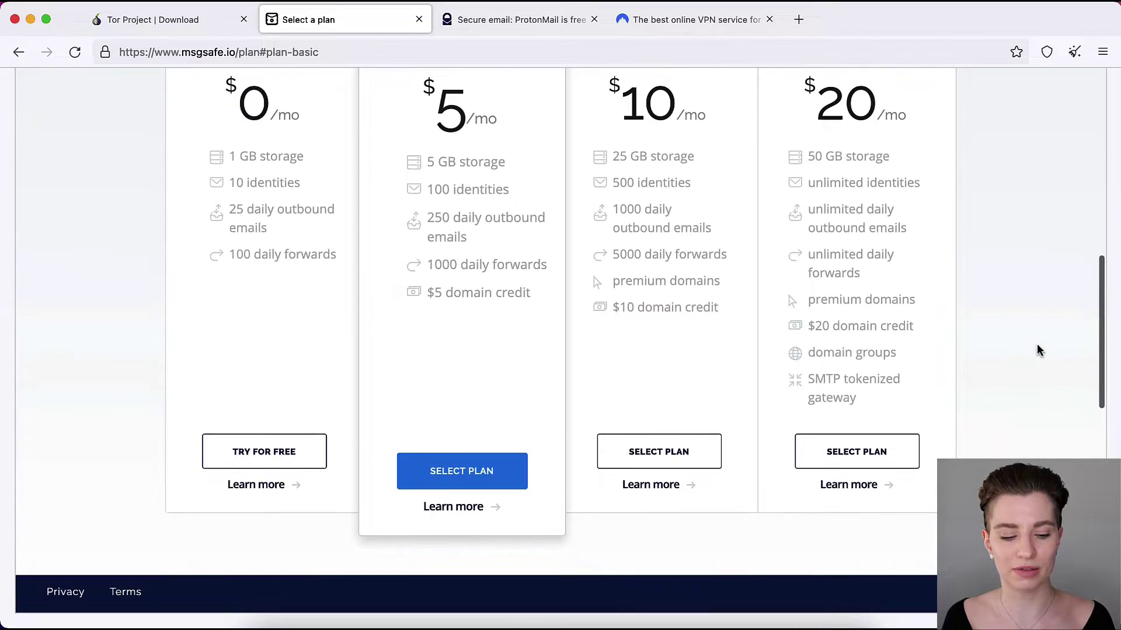
click(283, 459)
click(757, 395)
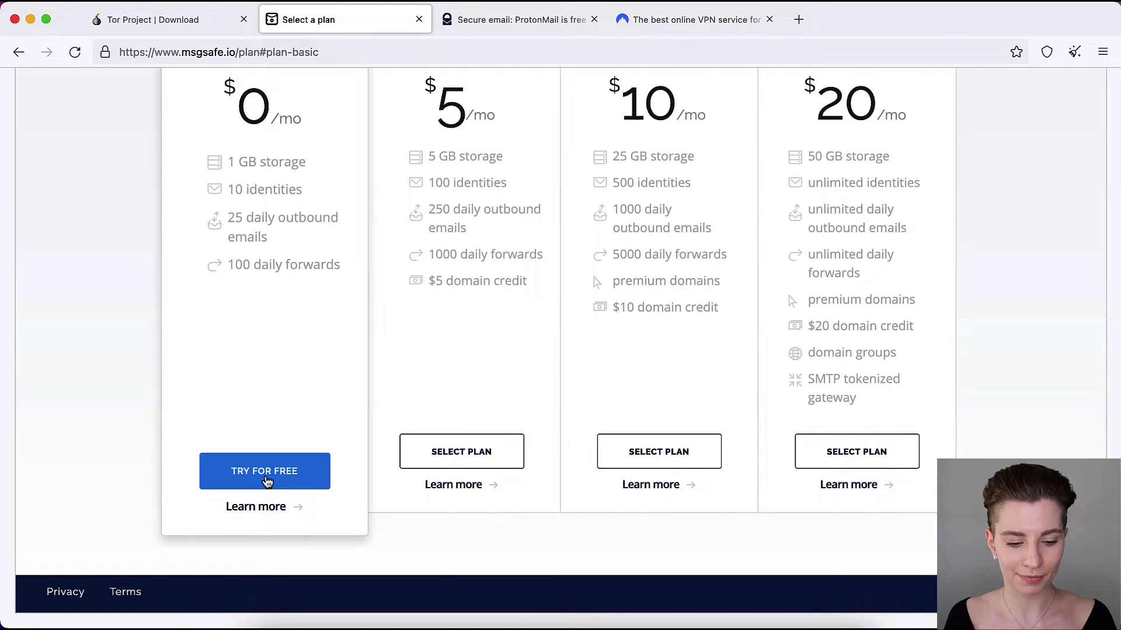
Continue with the free plan and look at the Domain list without choosing a domain.
click(267, 480)
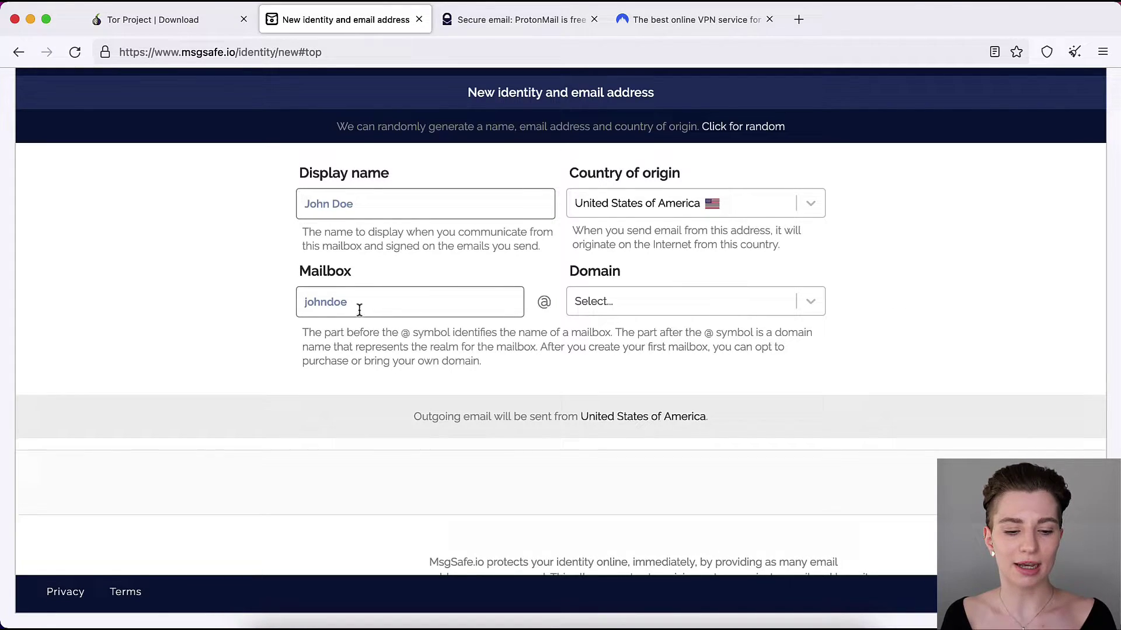
click(699, 307)
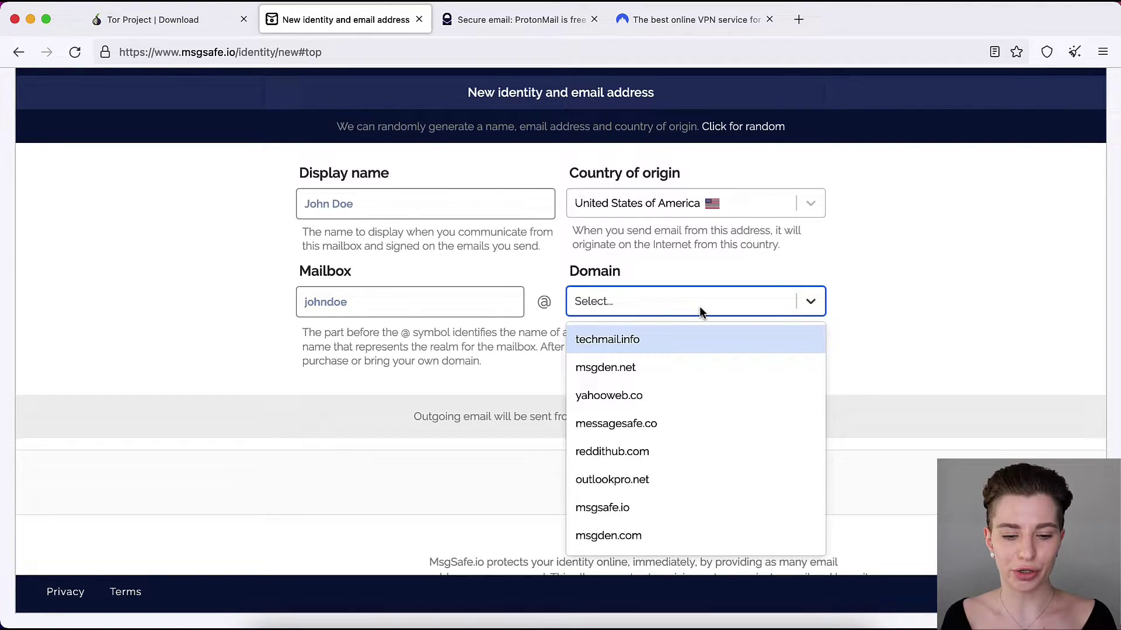
click(699, 306)
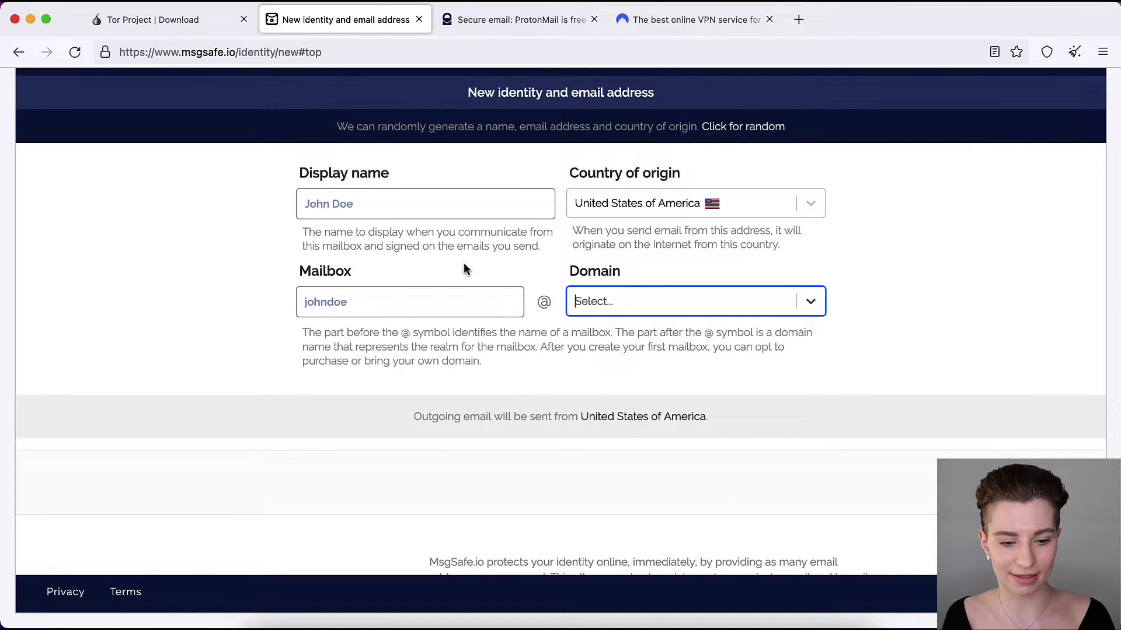
Enter a display name and mailbox name, choose the msgsafe.io domain, and save the identity.
click(464, 214)
text(Ms March)
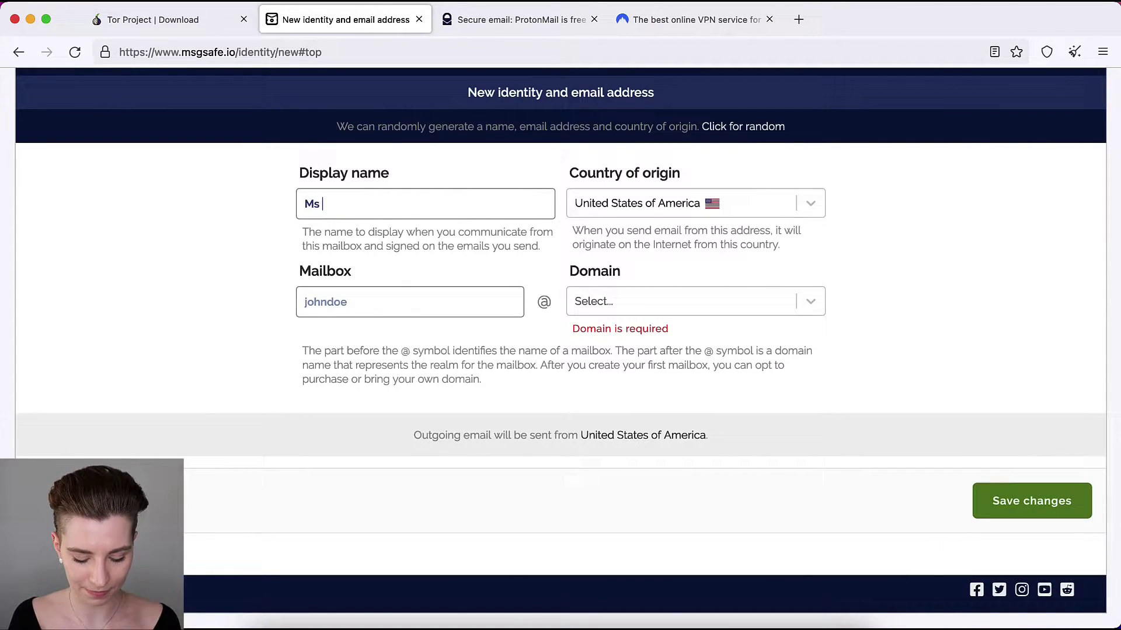
click(431, 301)
text(msmarch)
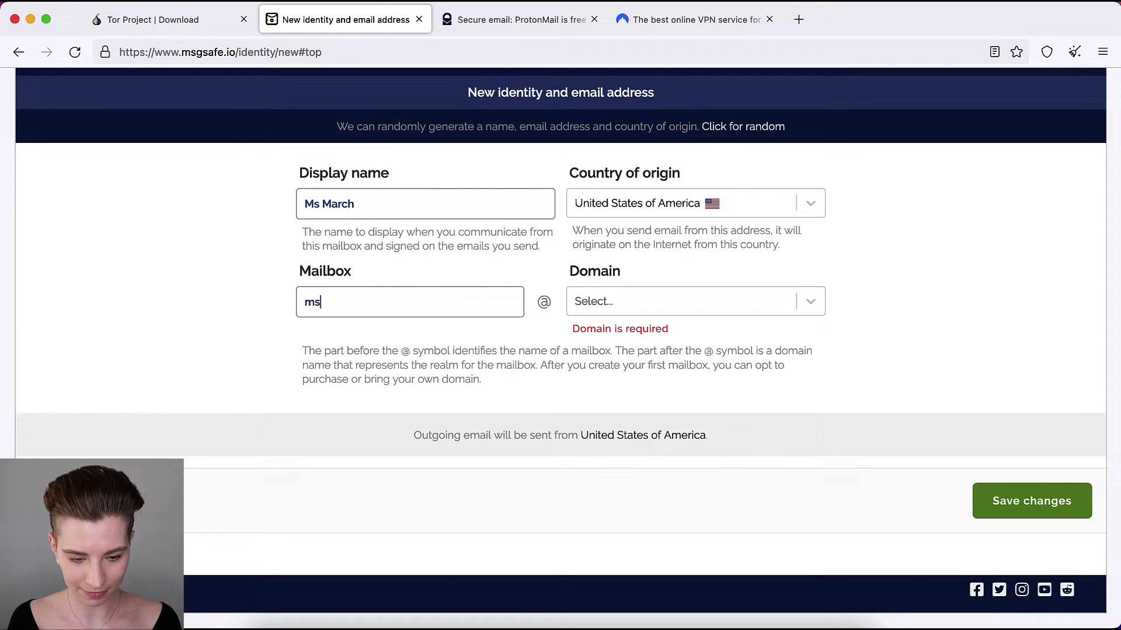
click(663, 298)
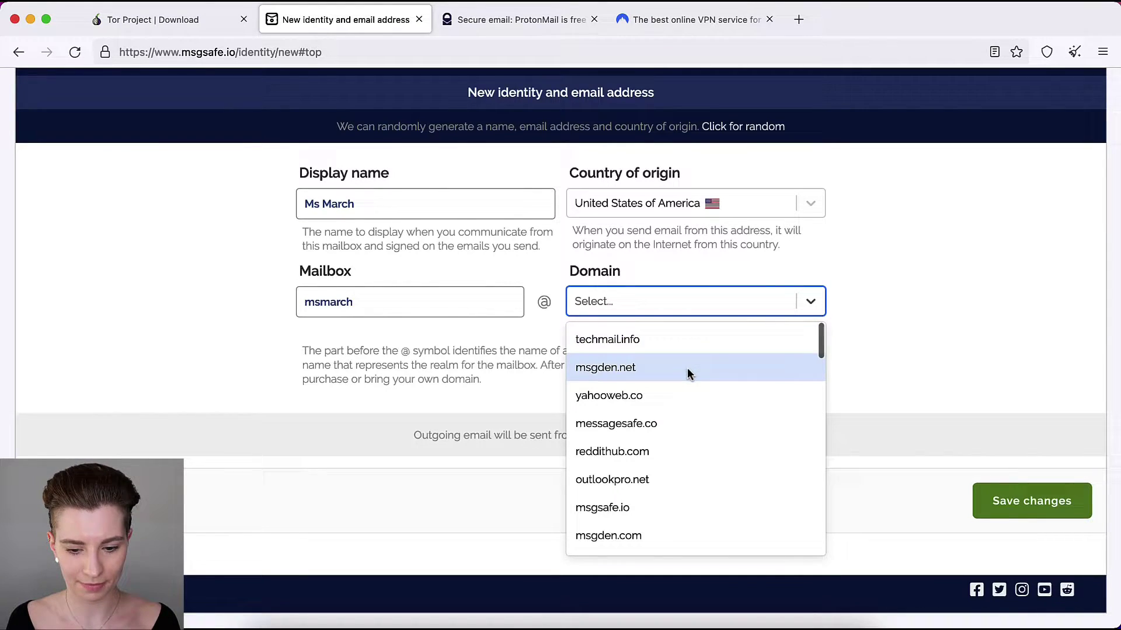
click(676, 504)
click(958, 324)
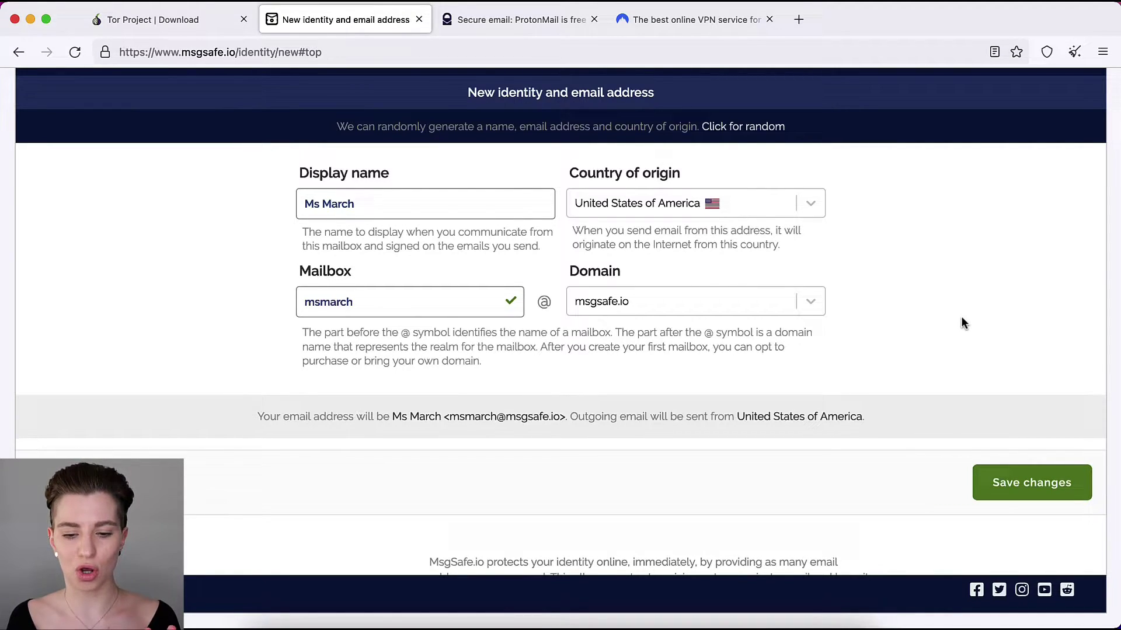
click(1001, 484)
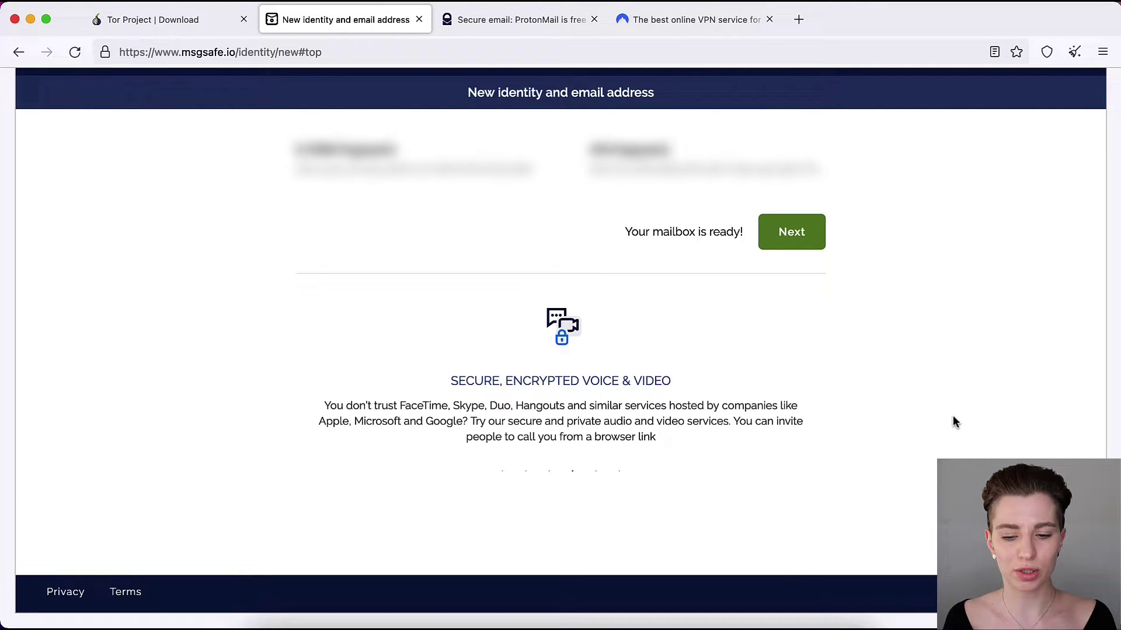
Go on into the new mailbox's inbox and start composing a new email.
click(810, 251)
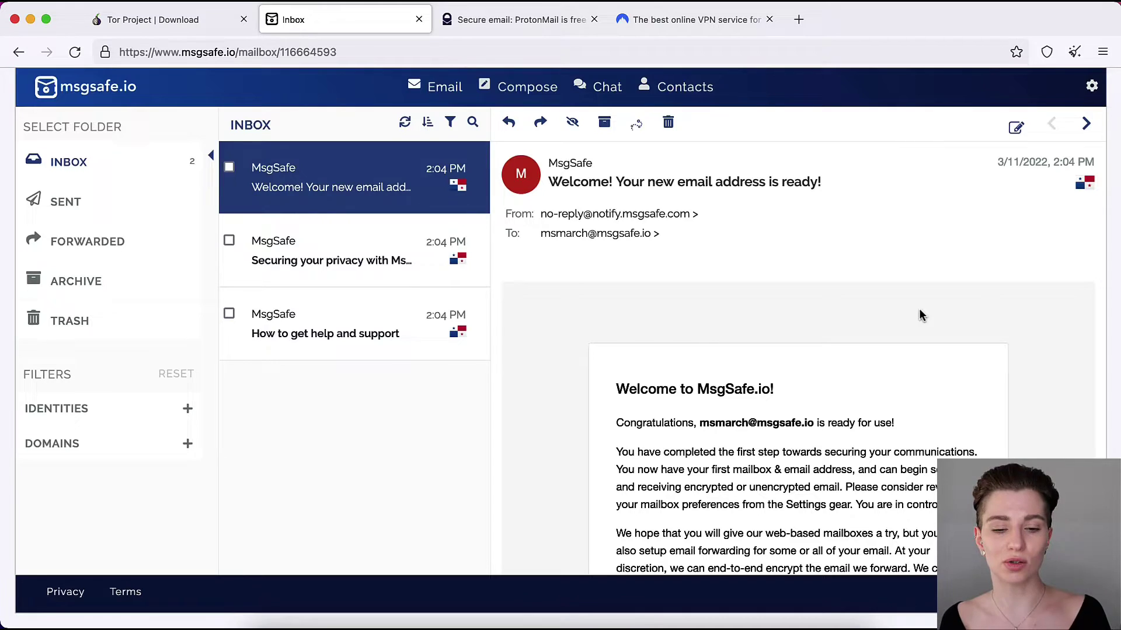
click(513, 88)
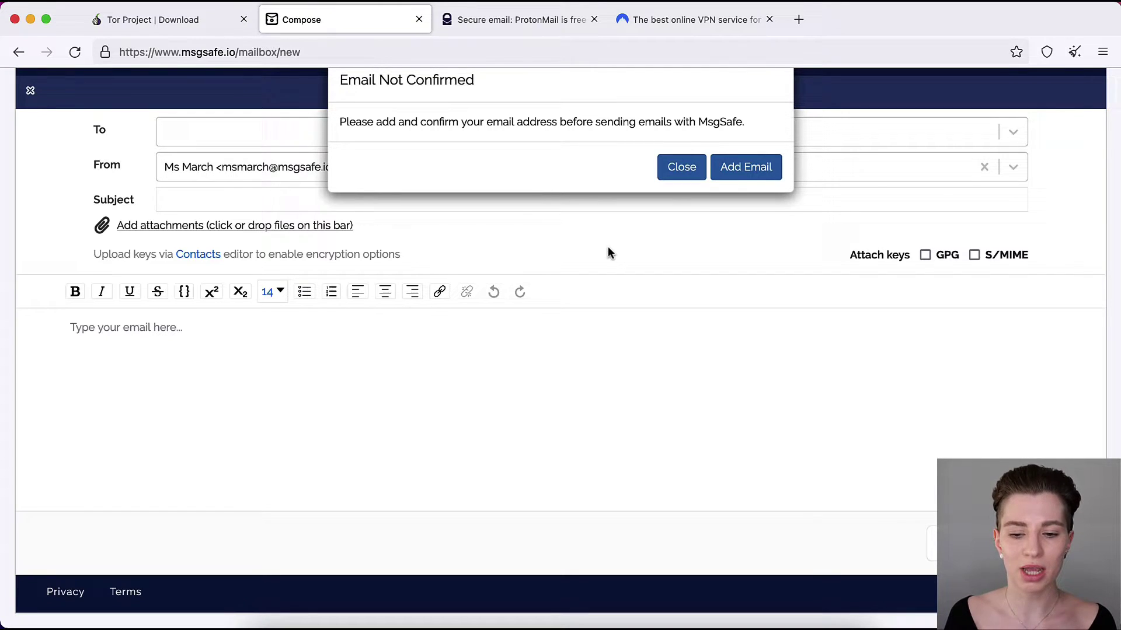
Open MsgSafe's Add Email form for a forwarding address, then go to the ProtonMail tab.
click(745, 169)
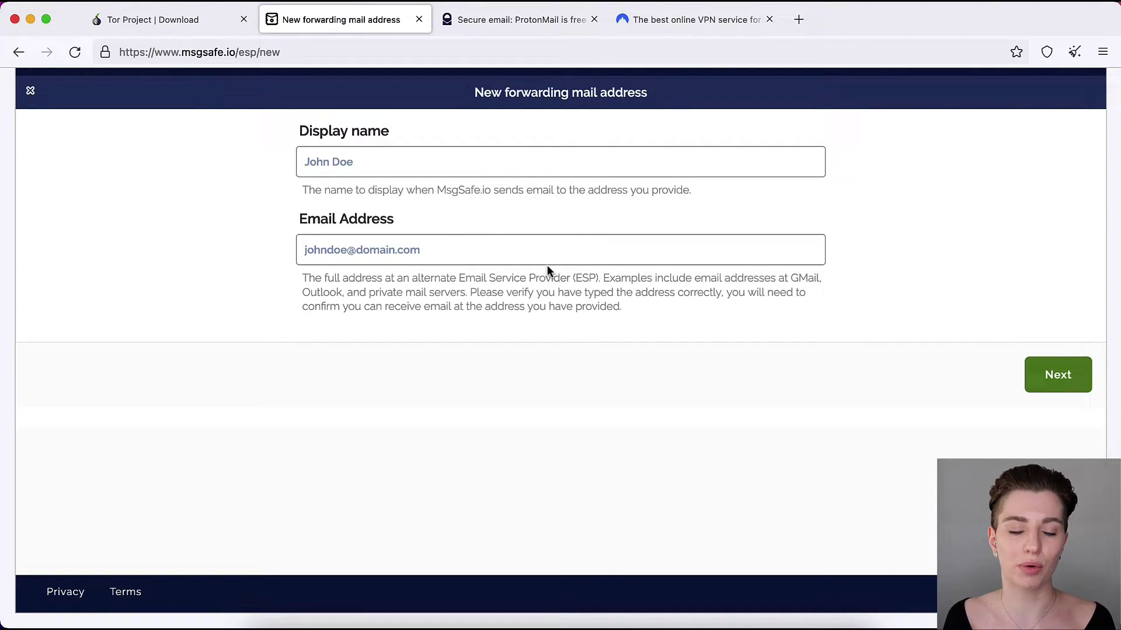
click(543, 25)
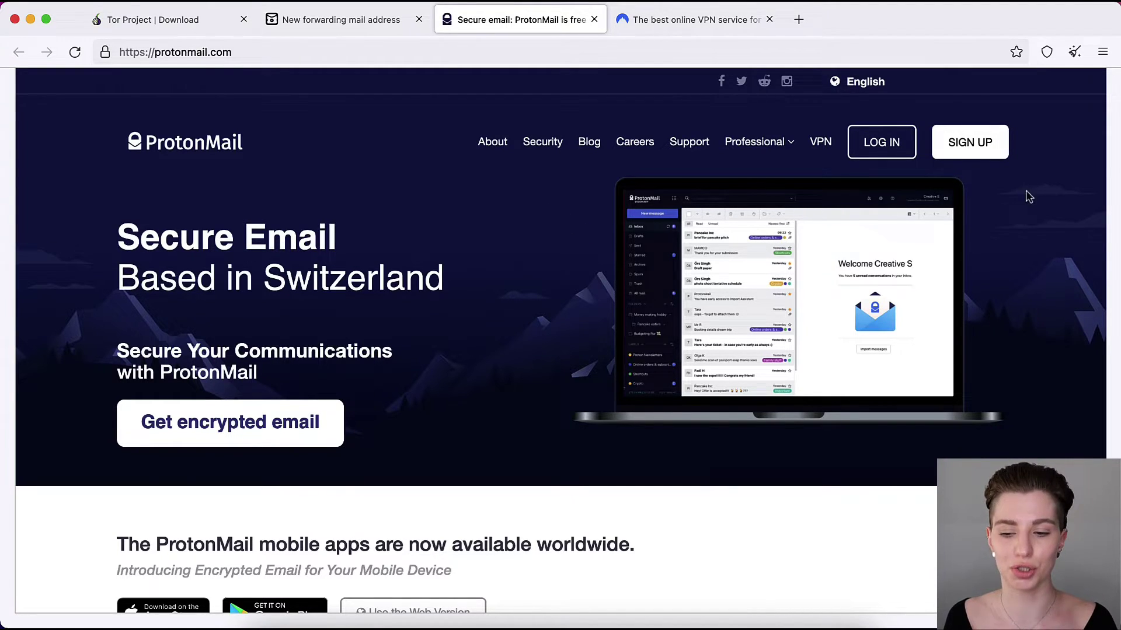
Start a ProtonMail sign-up and expand the FREE plan details.
click(995, 158)
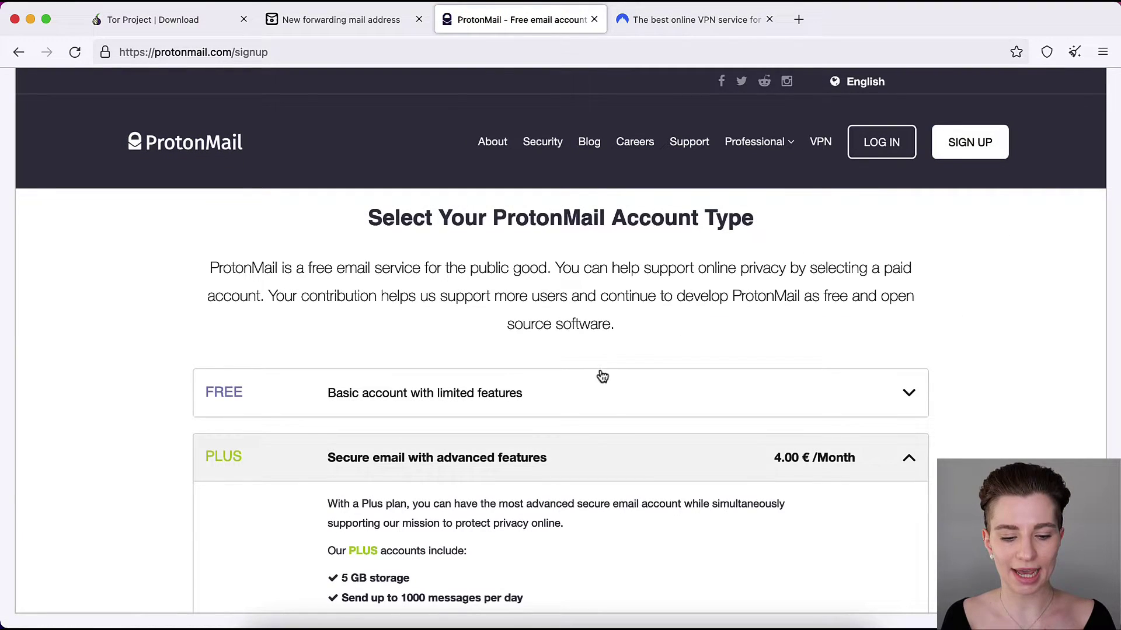
click(651, 400)
scroll(713, 397, down, 3)
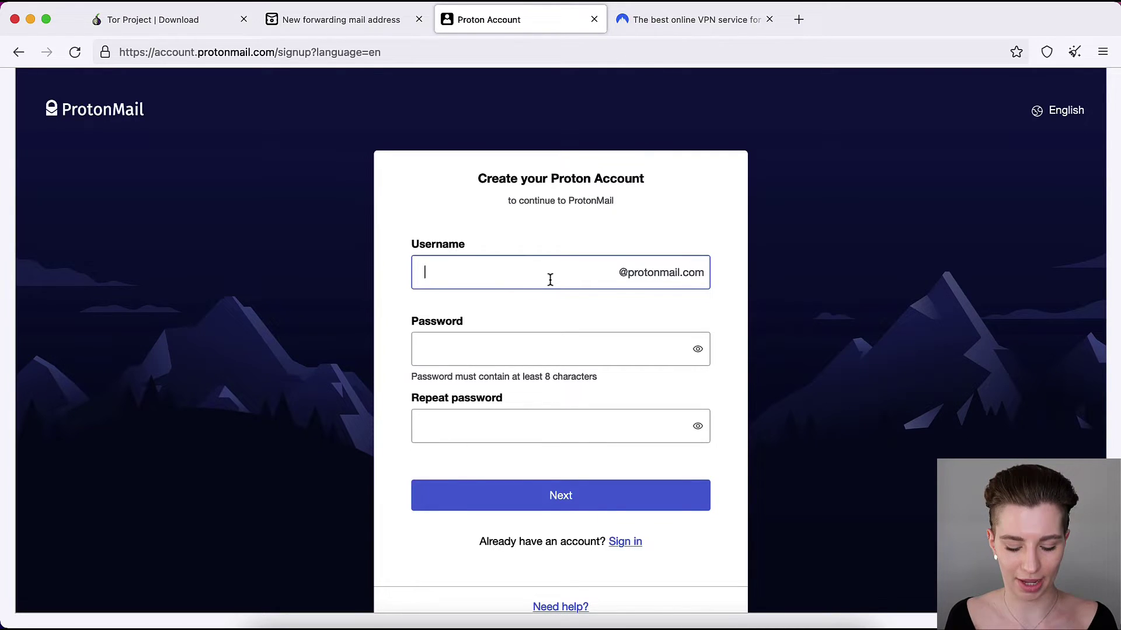
Enter a ProtonMail username and the password twice, then submit the account details.
text(abcuser)
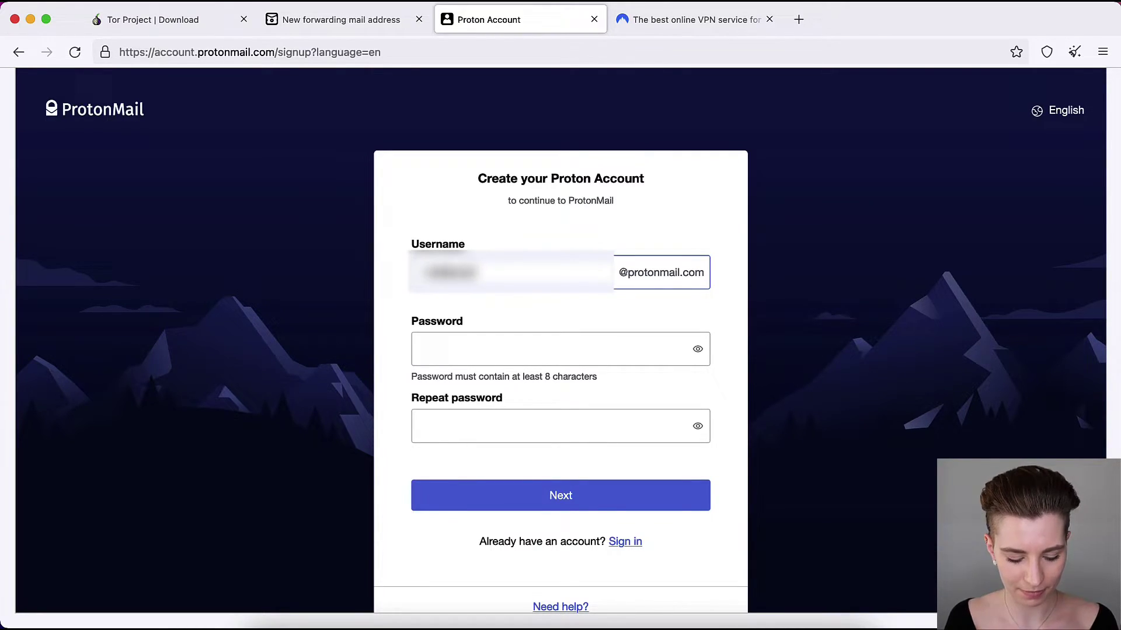
click(577, 345)
text(**********)
click(578, 420)
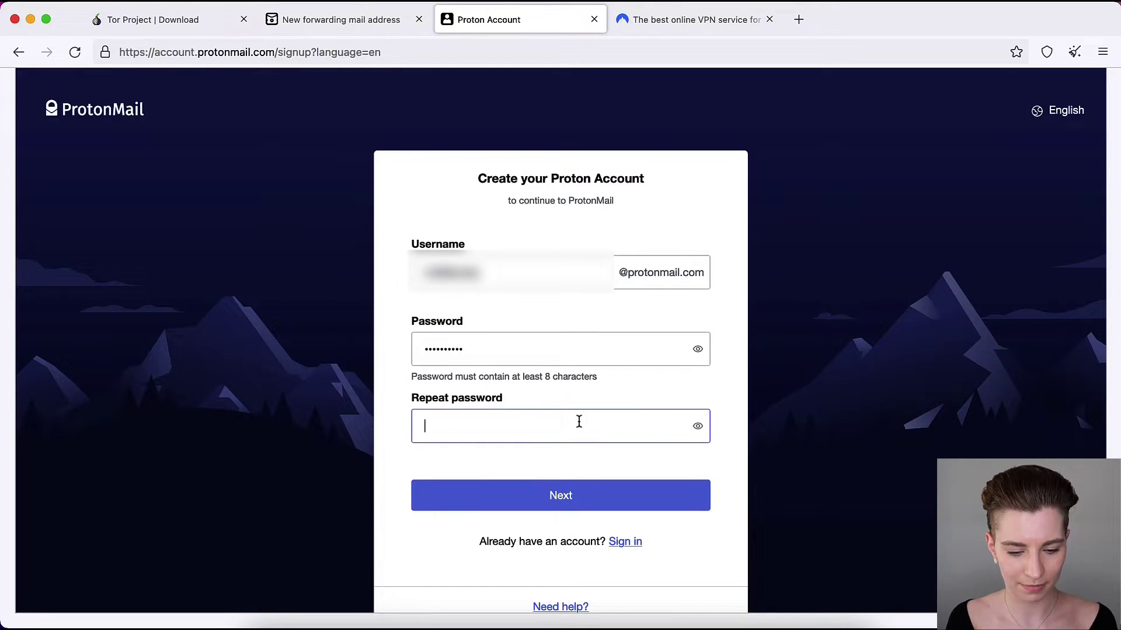
text(**********)
key(Return)
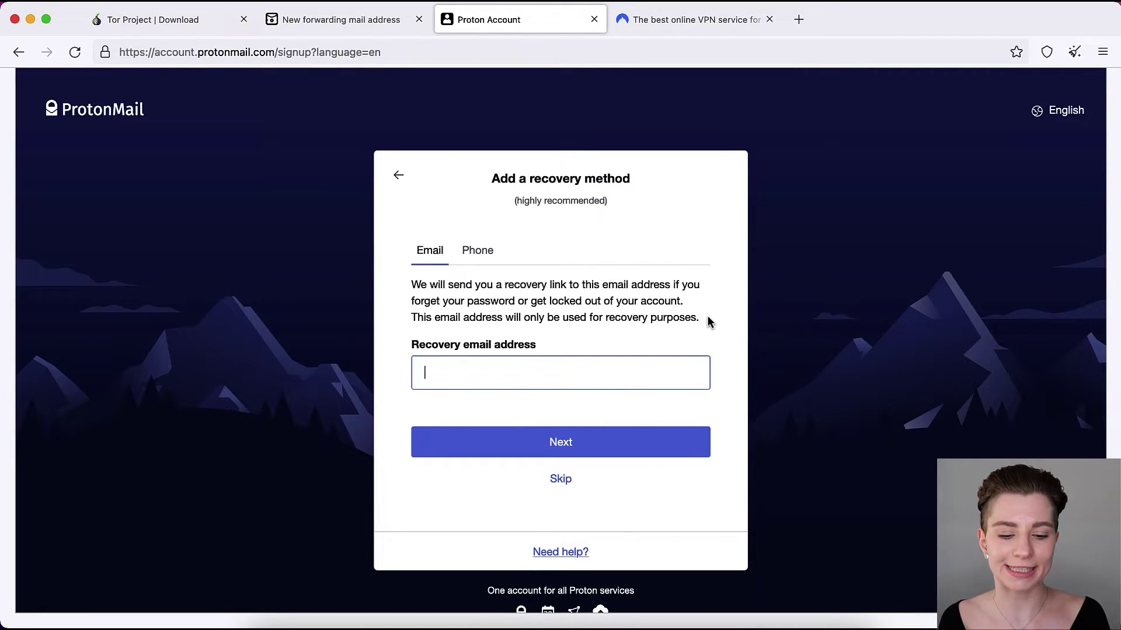
Copy the new msgsafe.io address from the MsgSafe inbox and paste it as the recovery email.
click(376, 32)
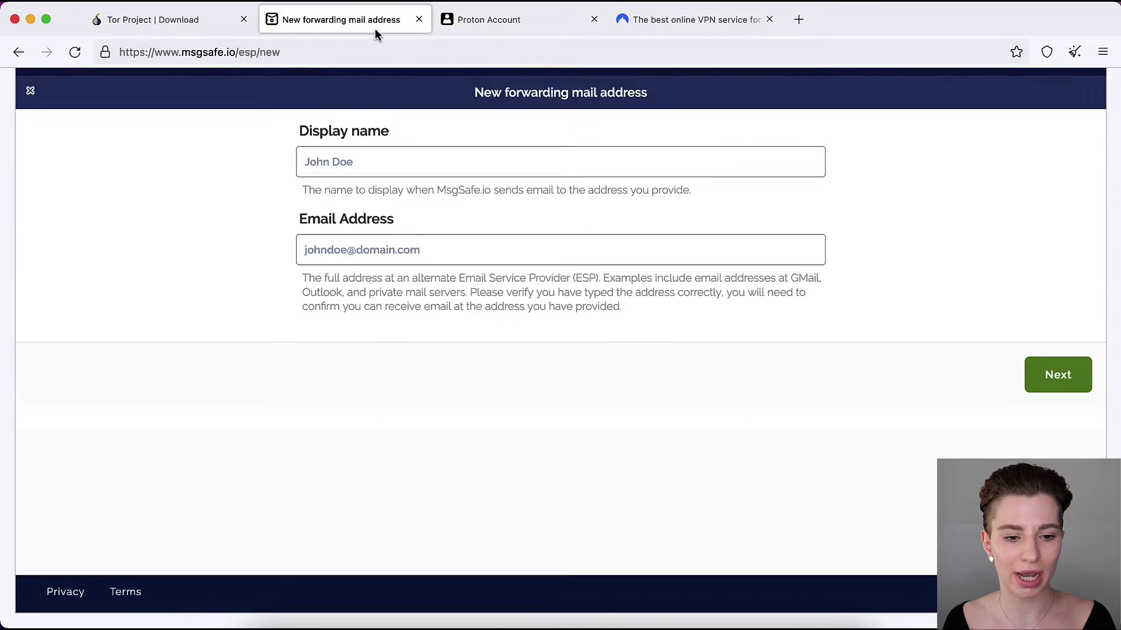
click(31, 93)
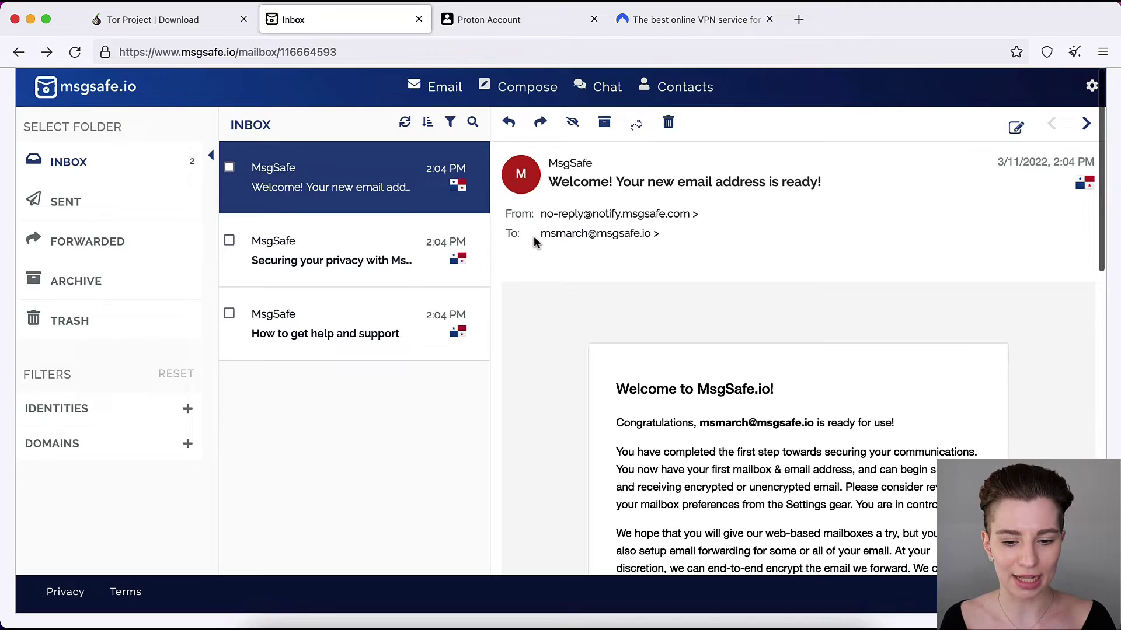
drag(540, 244, 651, 245)
key(super+c)
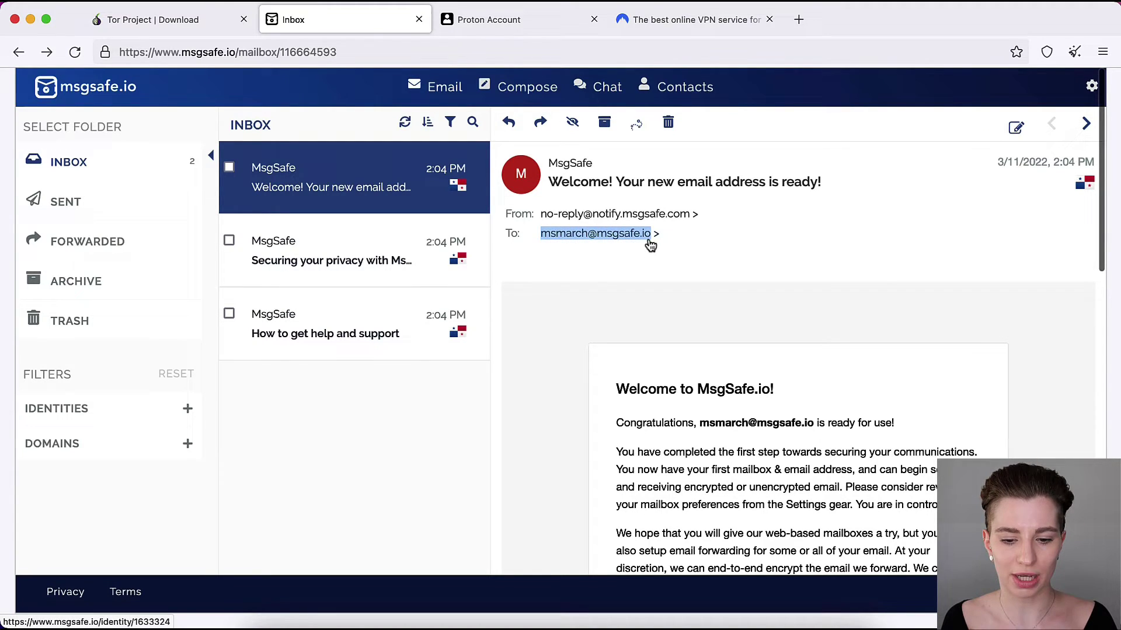
click(507, 21)
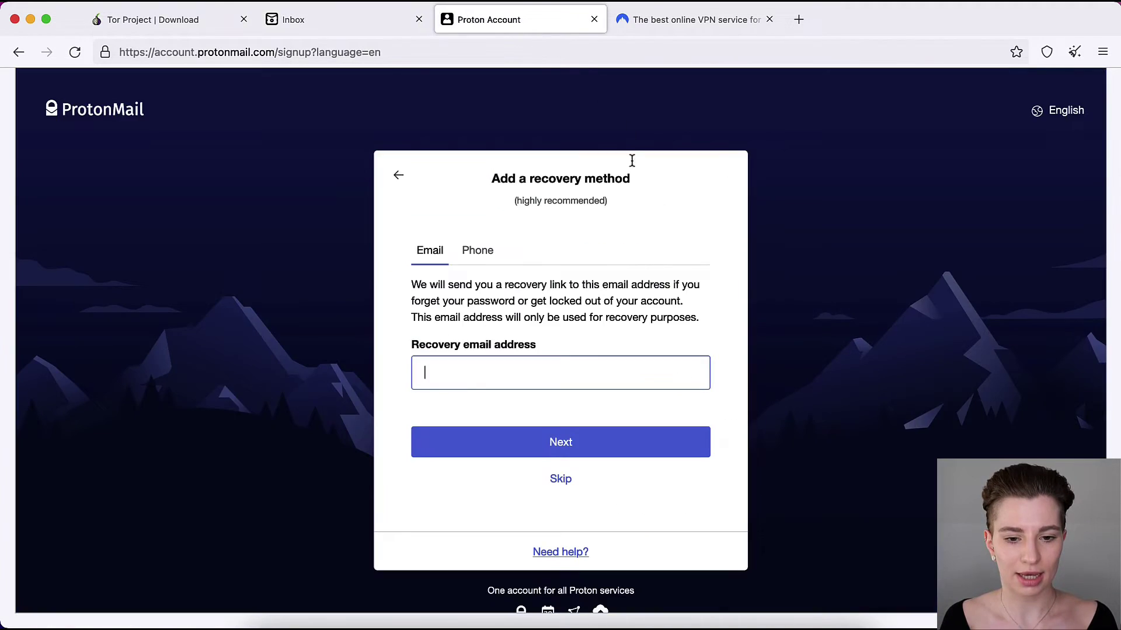
key(super+v)
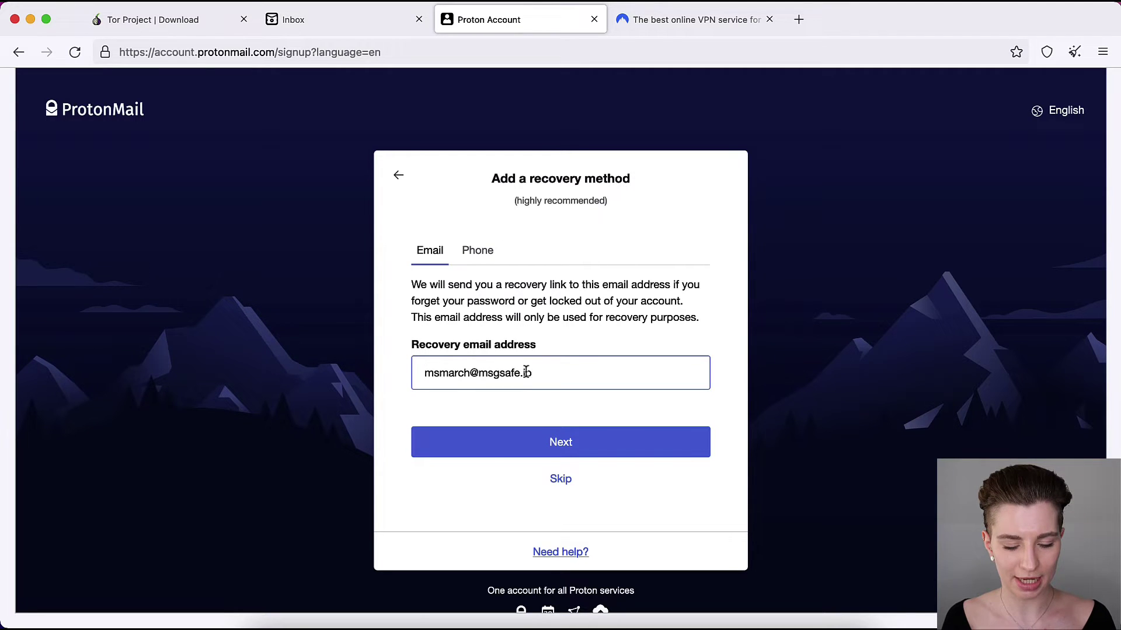
click(578, 446)
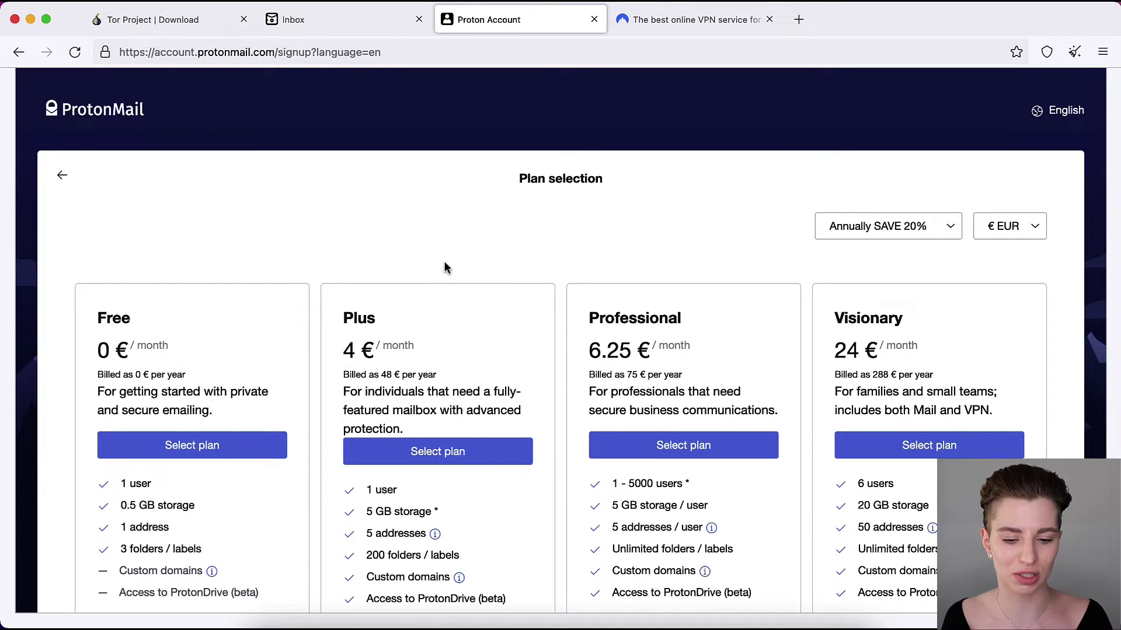
Choose the Free plan and request a verification code by email.
scroll(465, 263, down, 3)
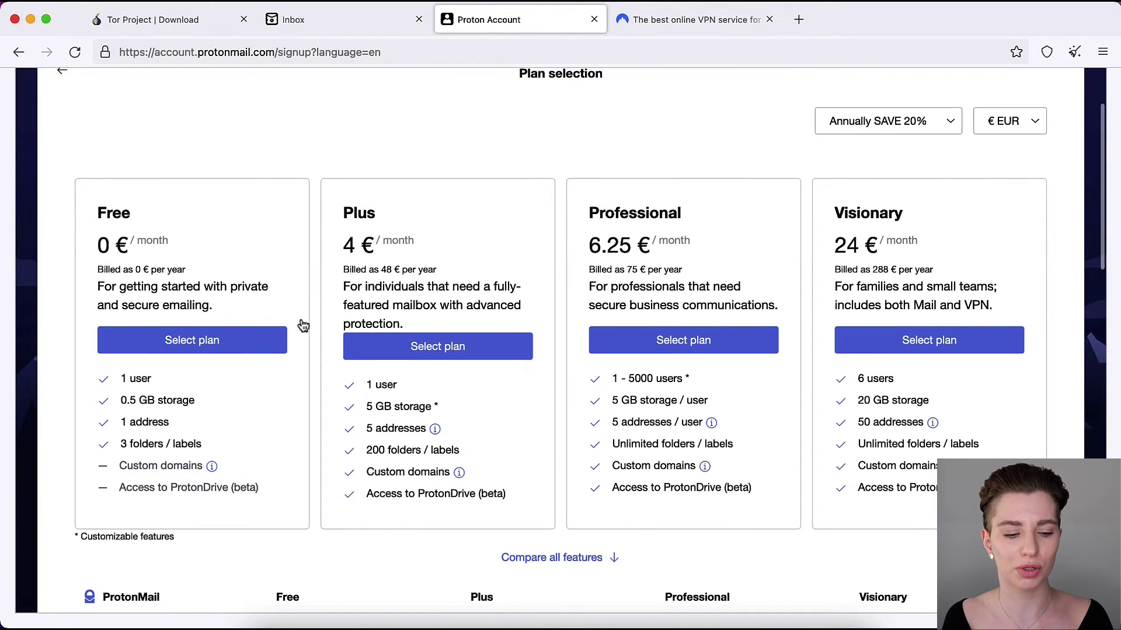
click(254, 343)
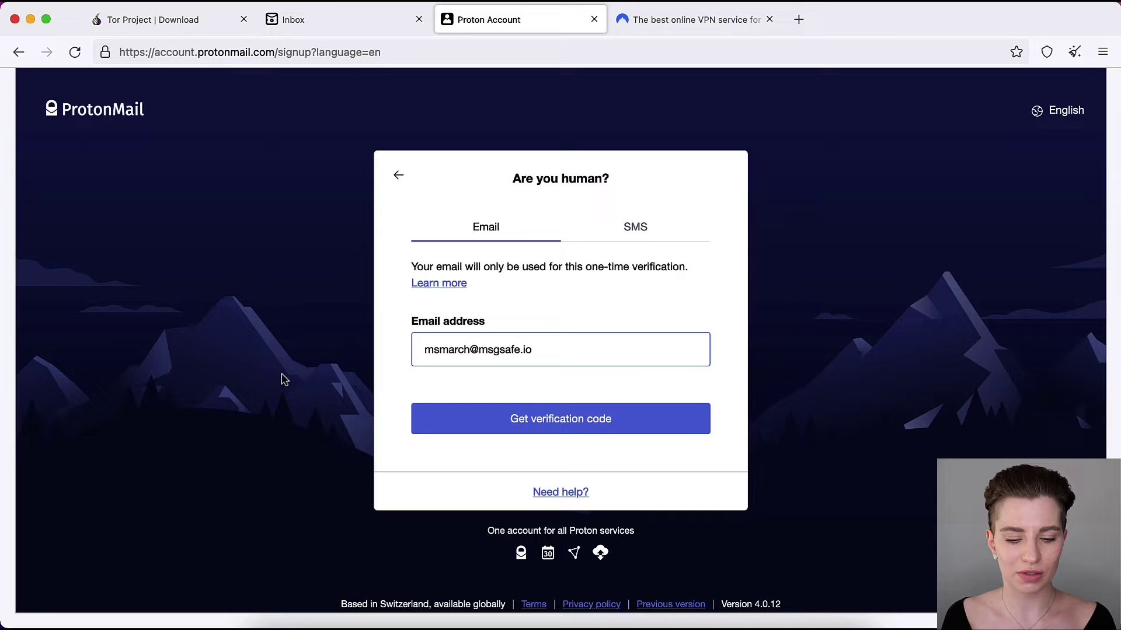
click(583, 432)
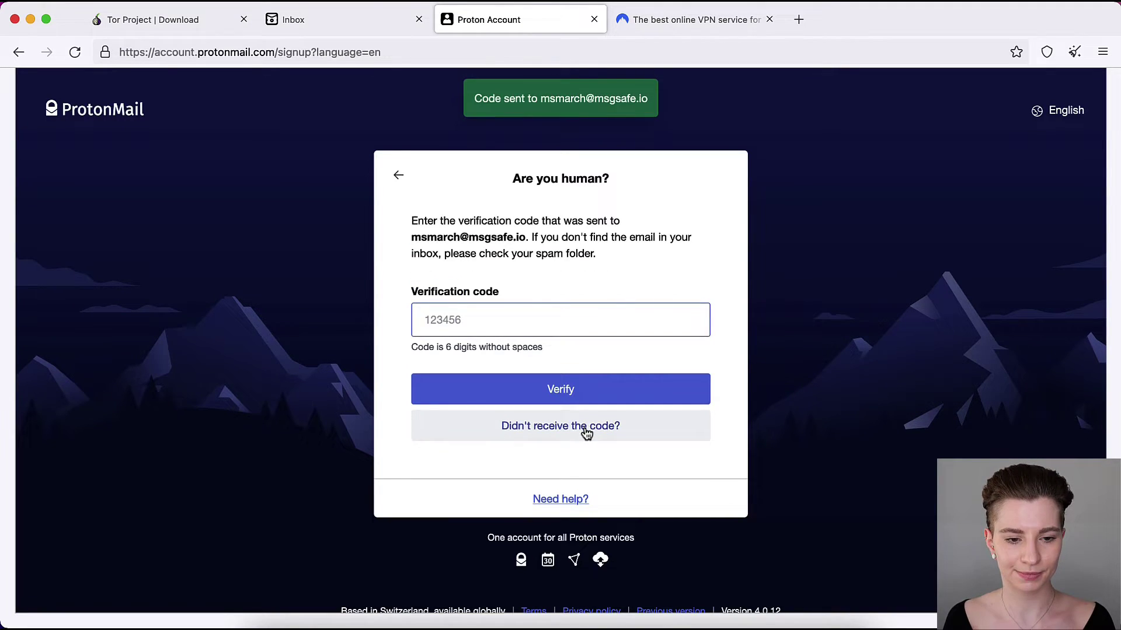
Copy the Proton verification code from the refreshed MsgSafe inbox and paste it to verify.
click(347, 26)
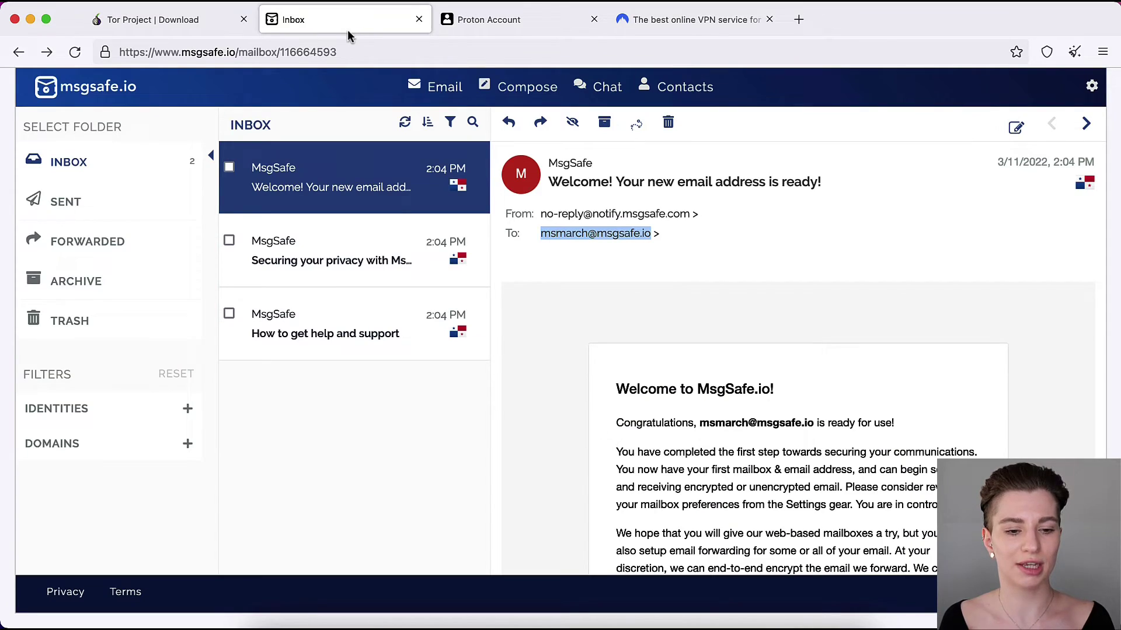
click(404, 123)
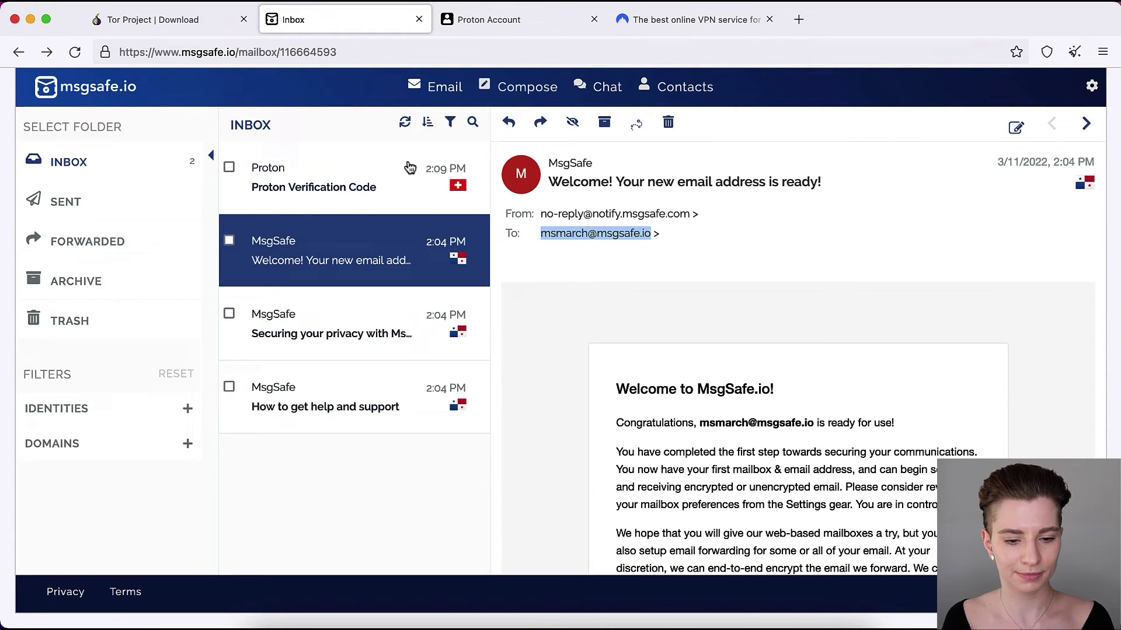
click(410, 168)
drag(605, 345, 510, 334)
key(super+c)
click(548, 22)
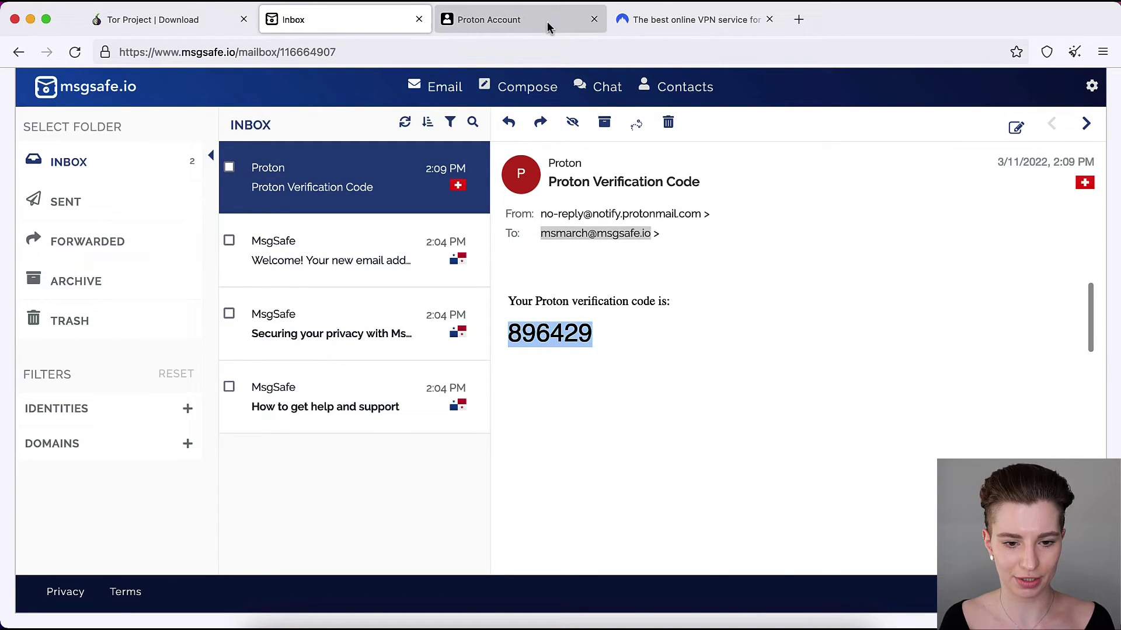
key(super+v)
click(622, 397)
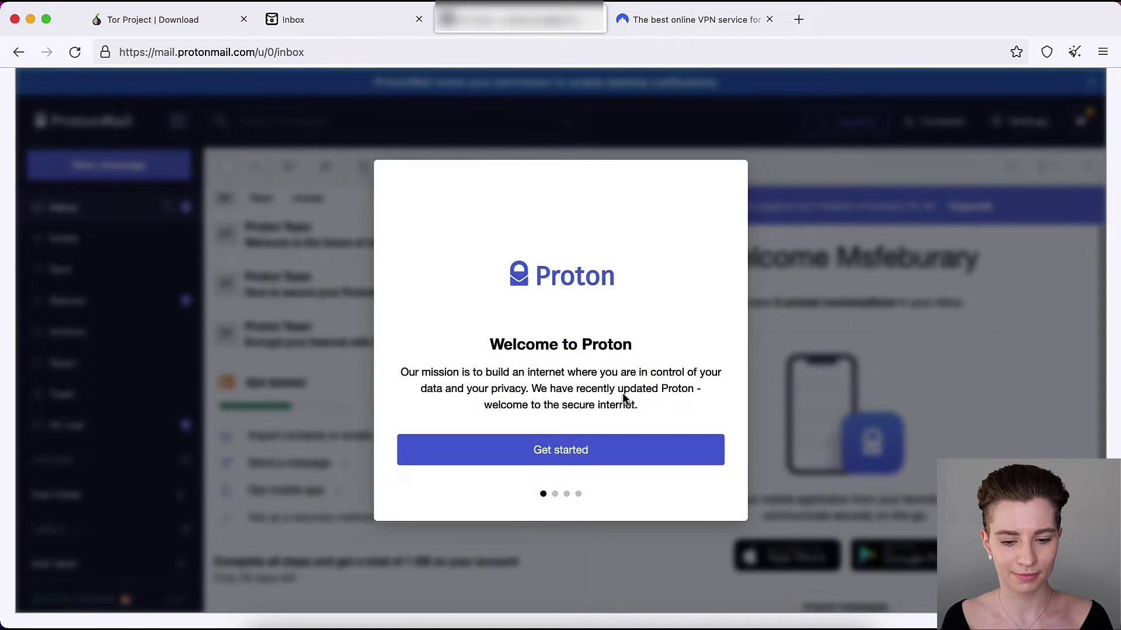
Click through the three-screen ProtonMail welcome tour to reveal the inbox.
click(636, 449)
click(640, 476)
click(651, 442)
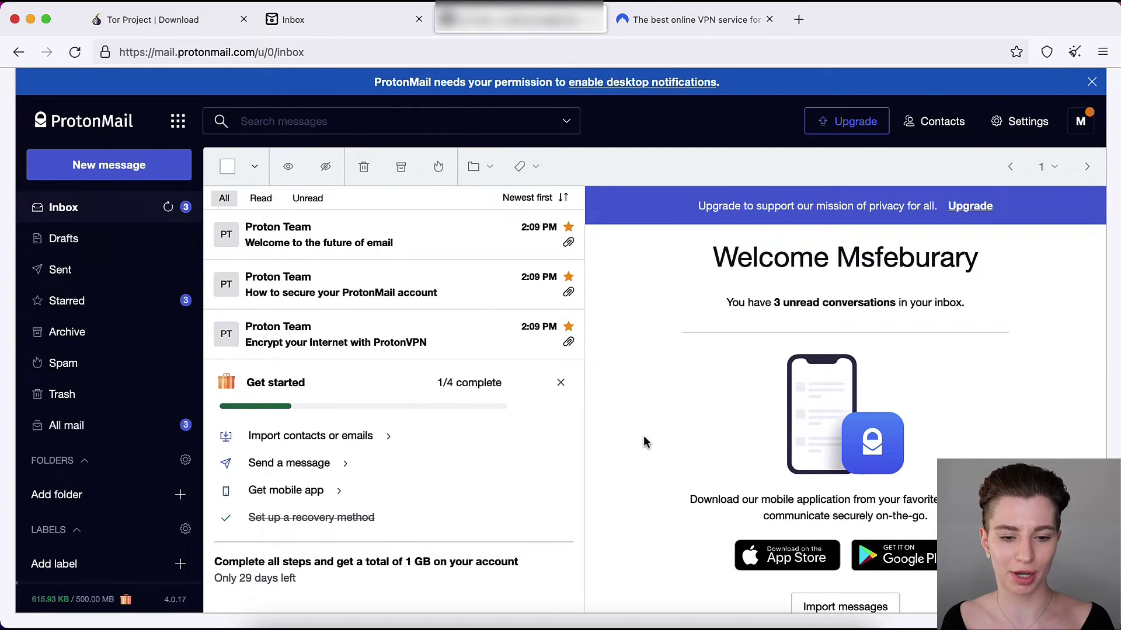
Open the welcome email, select the recipient address, and go back to the MsgSafe inbox.
click(395, 243)
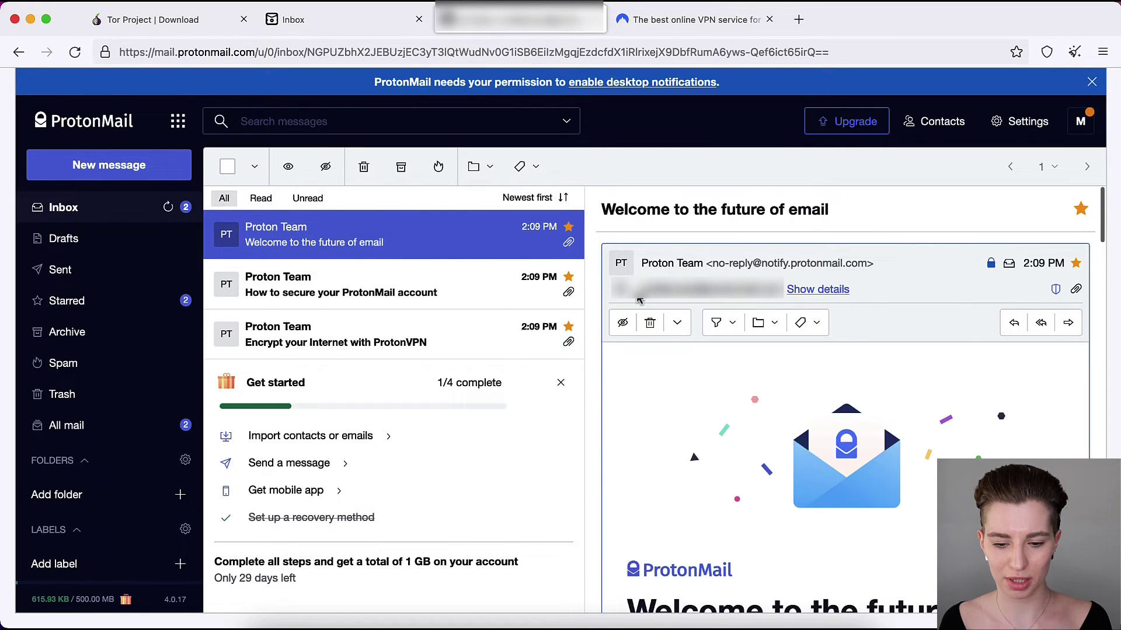
drag(639, 299, 779, 299)
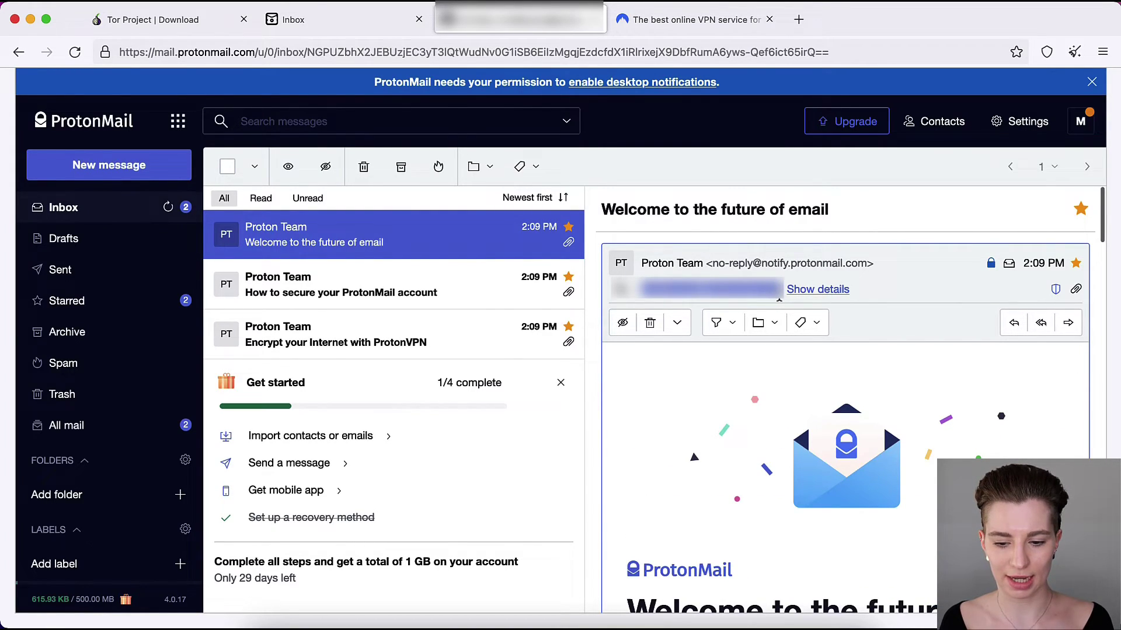
click(354, 24)
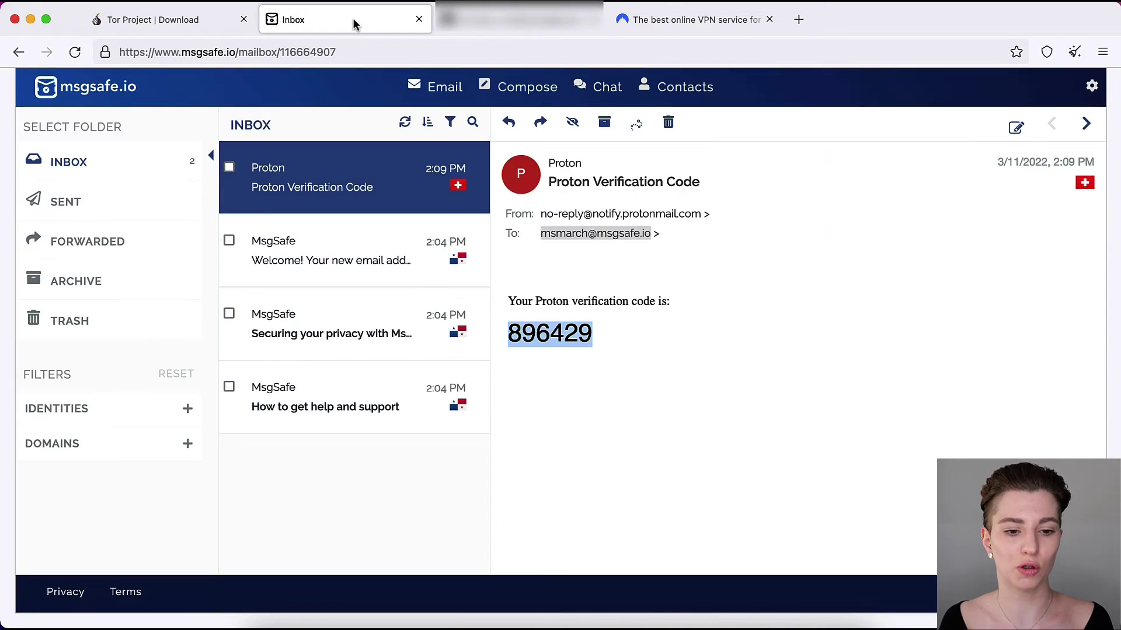
Add the ProtonMail address as a MsgSafe forwarding address, using its name part as display name.
click(528, 93)
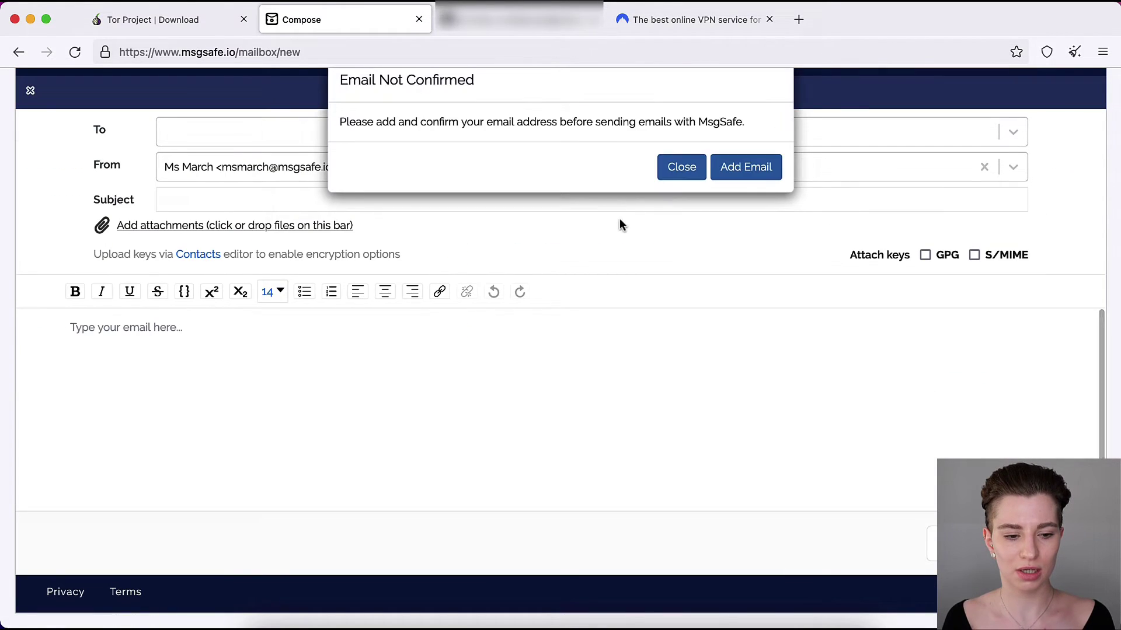
click(755, 168)
click(468, 251)
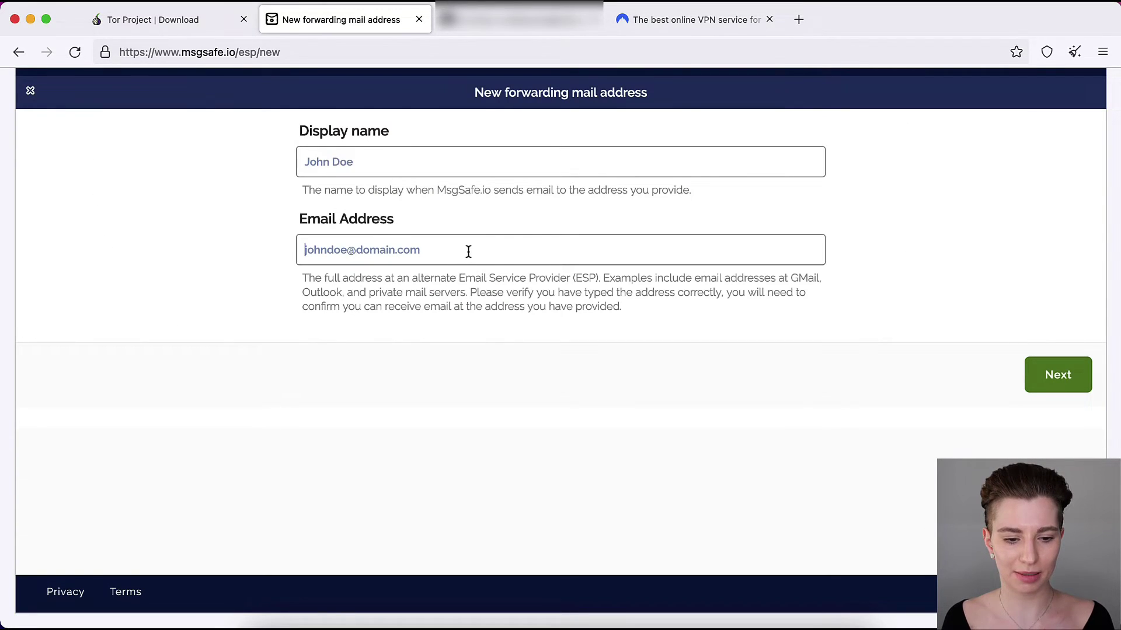
key(super+v)
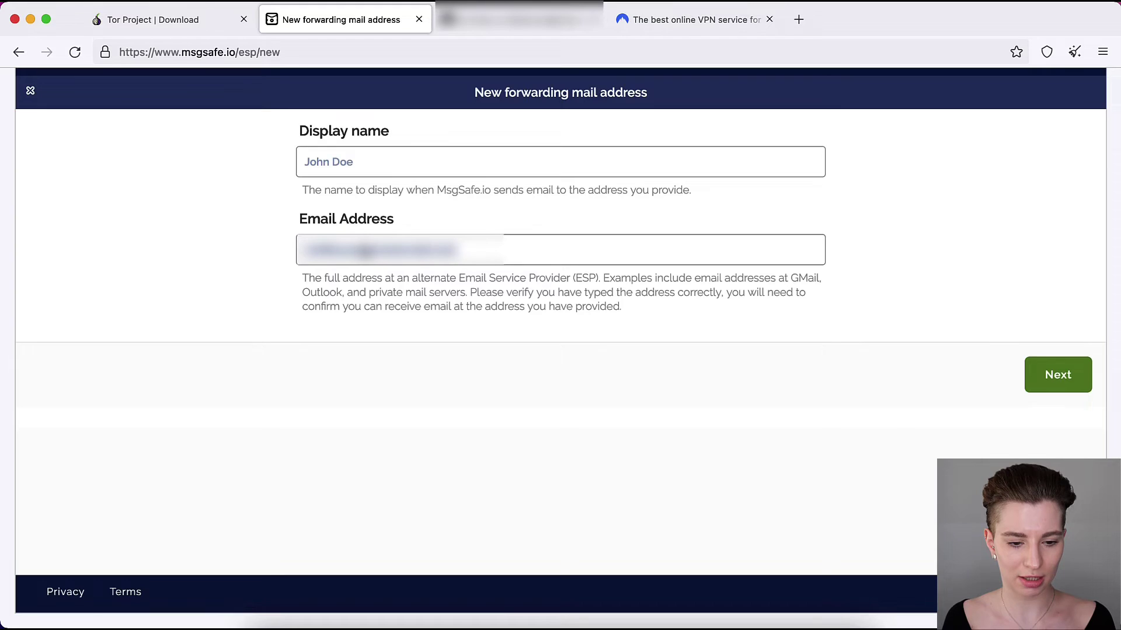
key(super+Left)
key(shift+alt+Right)
key(super+c)
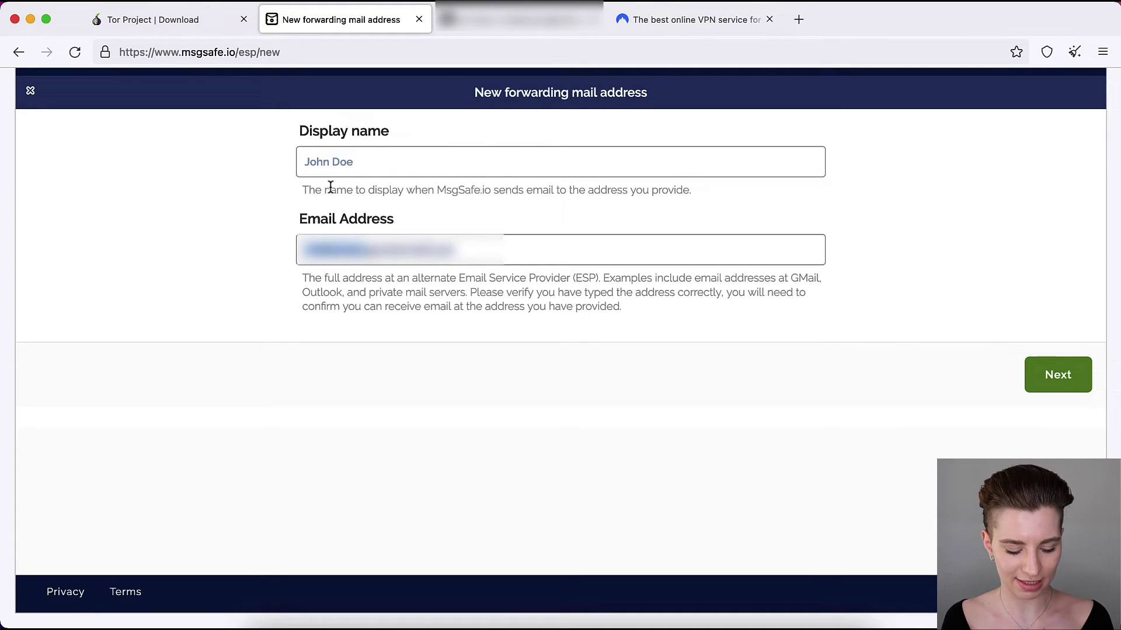
click(337, 171)
key(super+v)
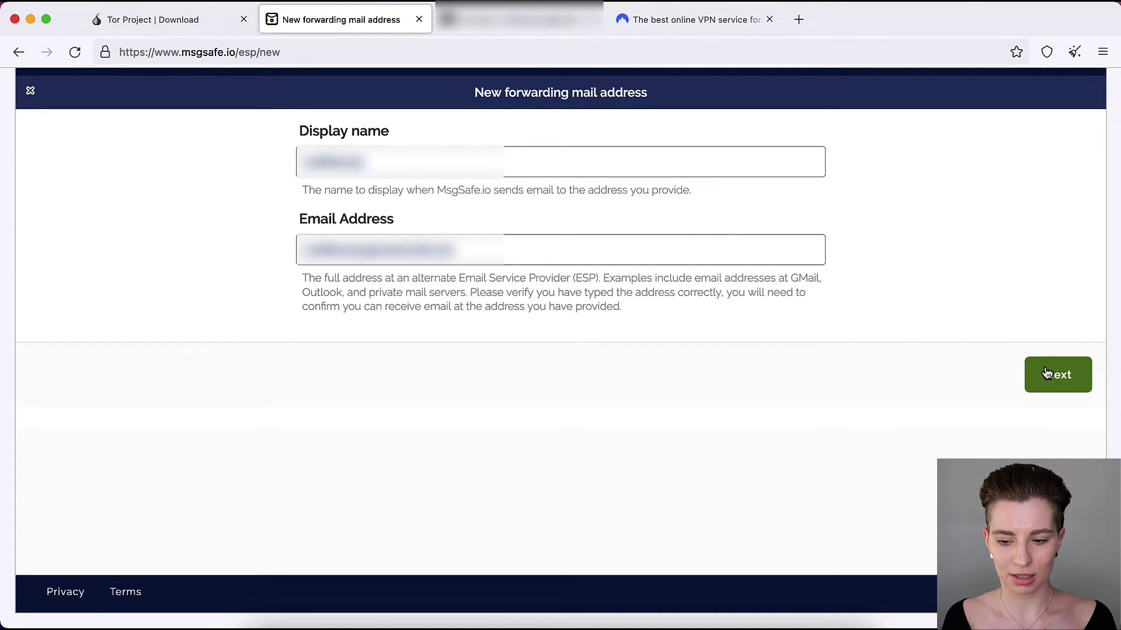
click(1044, 371)
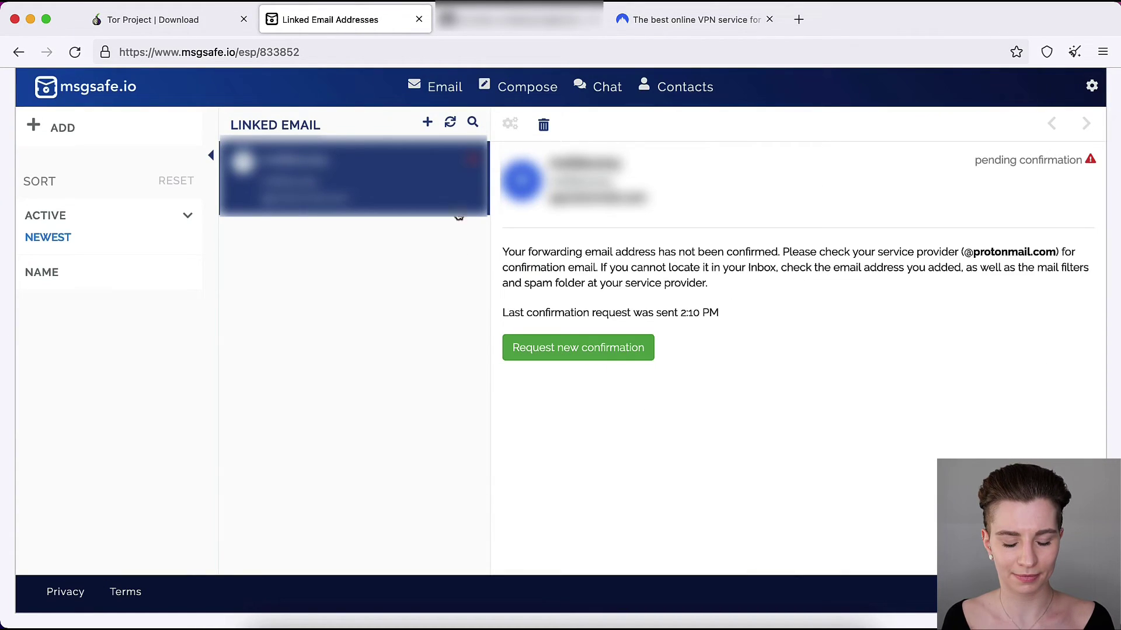
In ProtonMail, find MsgSafe's forwarding confirmation email in the Spam folder.
click(536, 30)
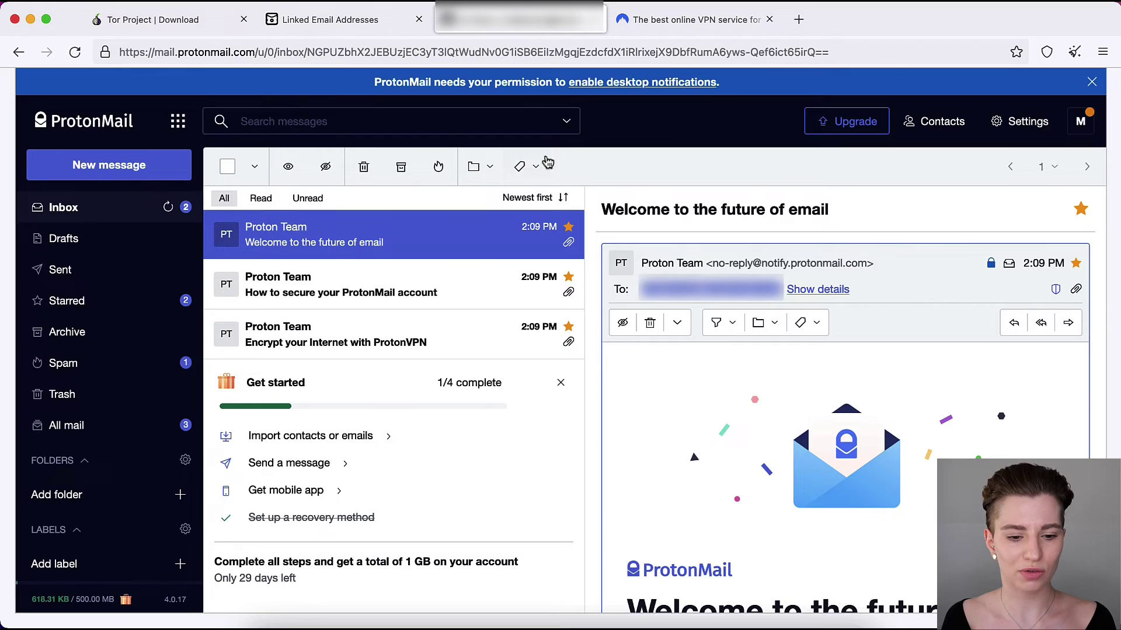
click(163, 208)
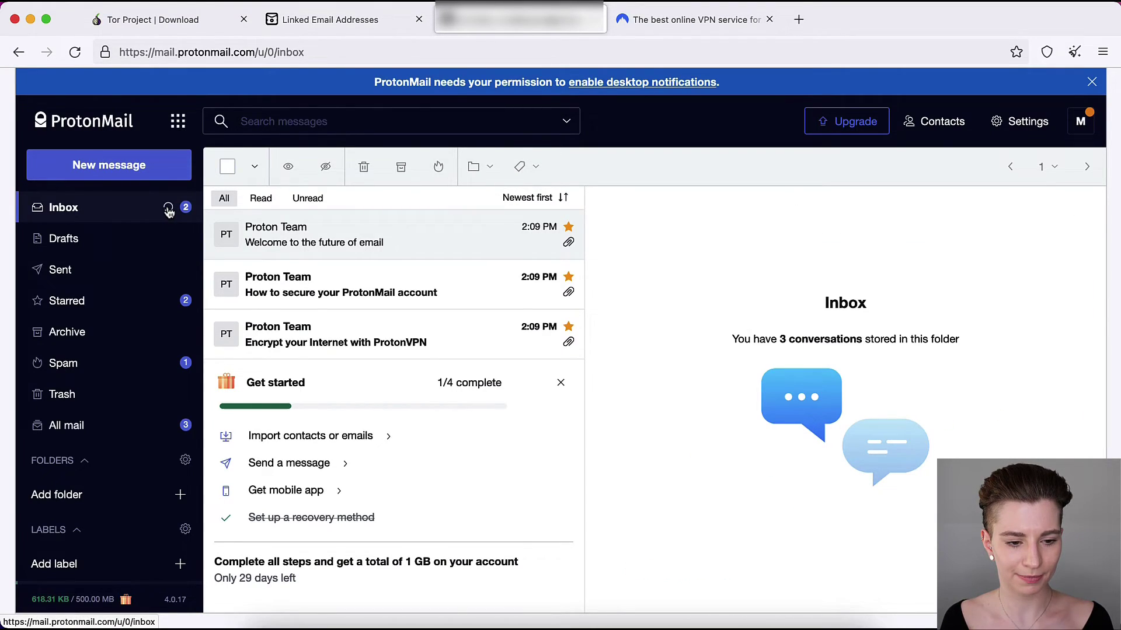
click(168, 365)
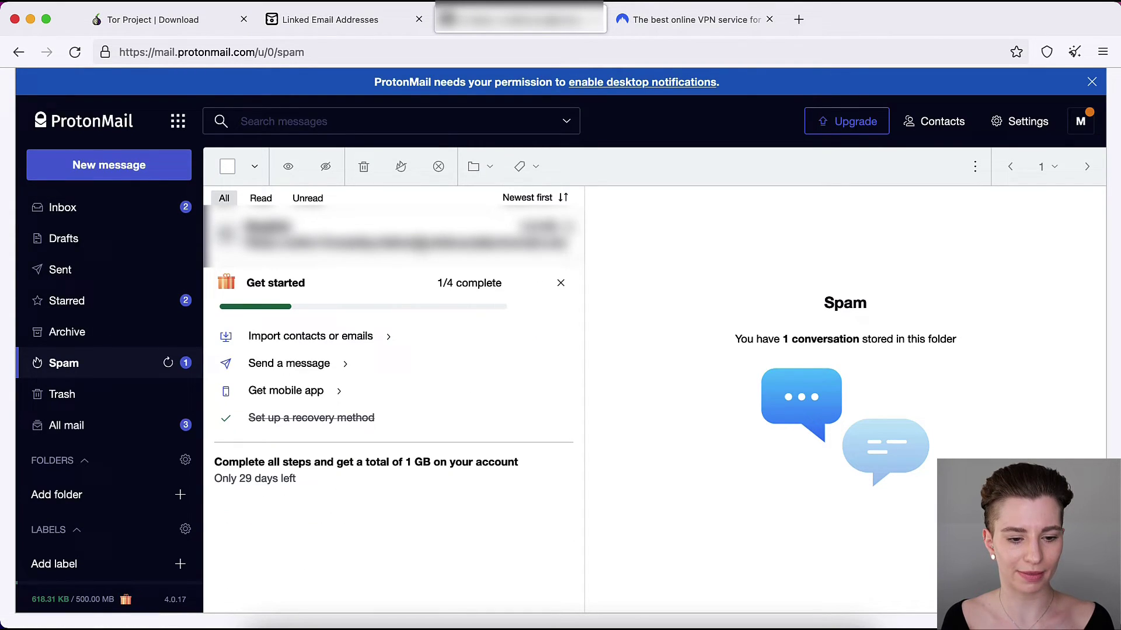
click(420, 244)
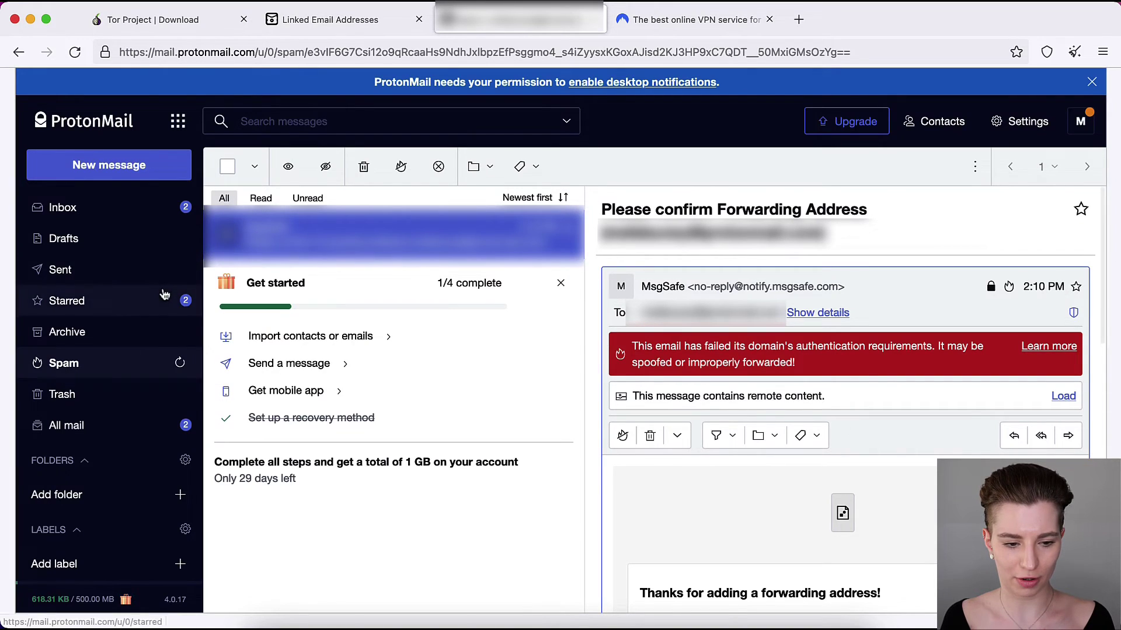
Move the confirmation email into the Inbox and open it, scrolling to the confirmation link.
drag(231, 260, 119, 209)
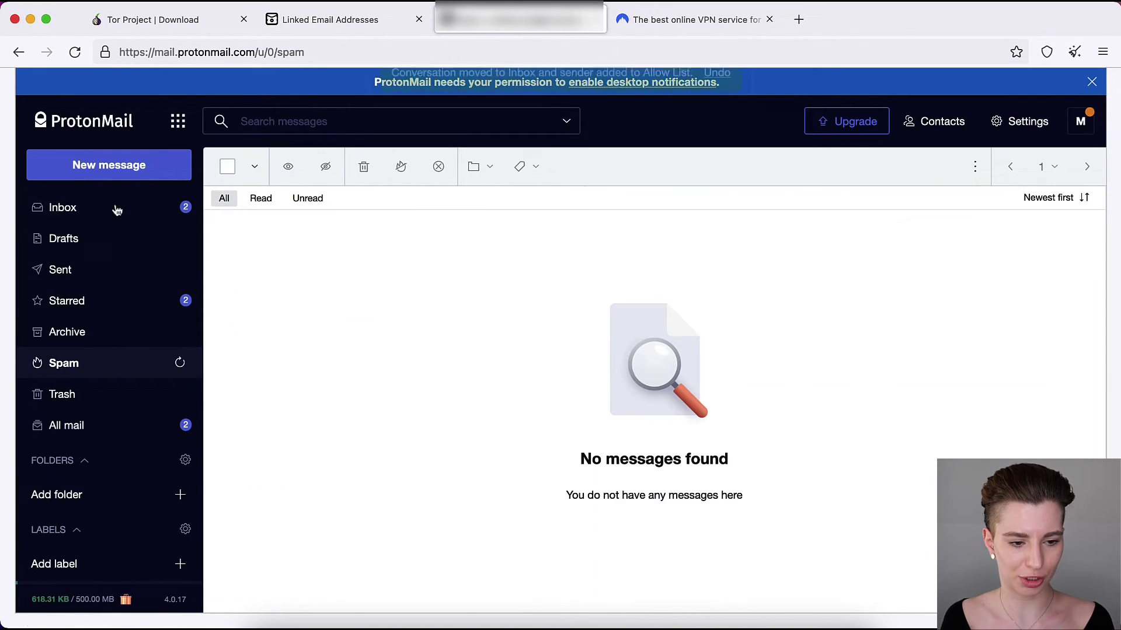
click(119, 211)
click(432, 234)
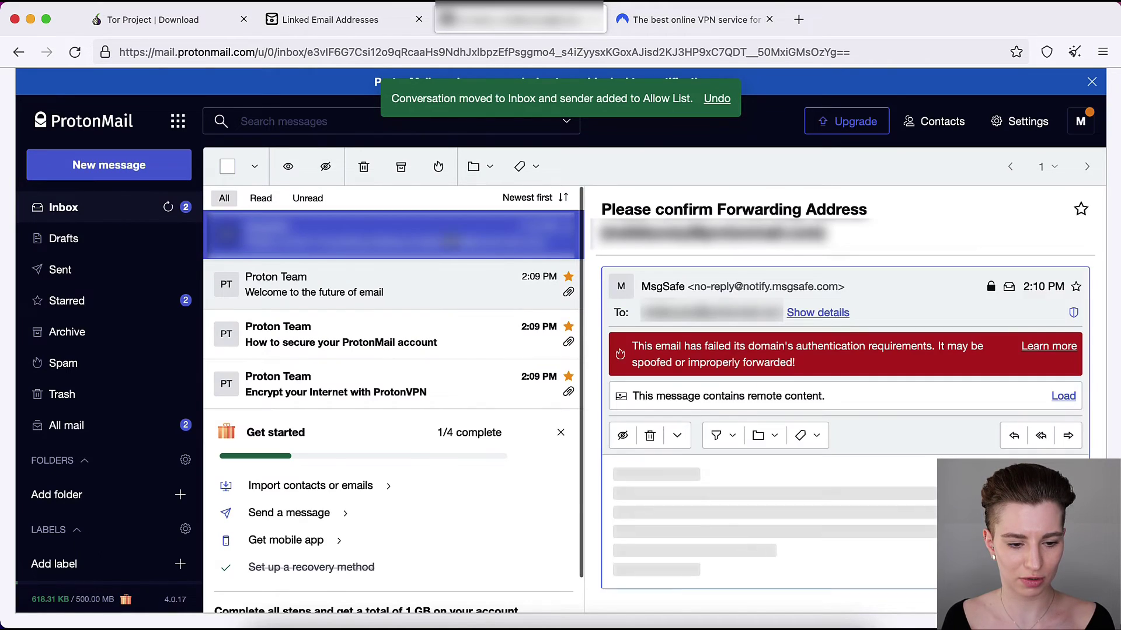
scroll(787, 449, down, 5)
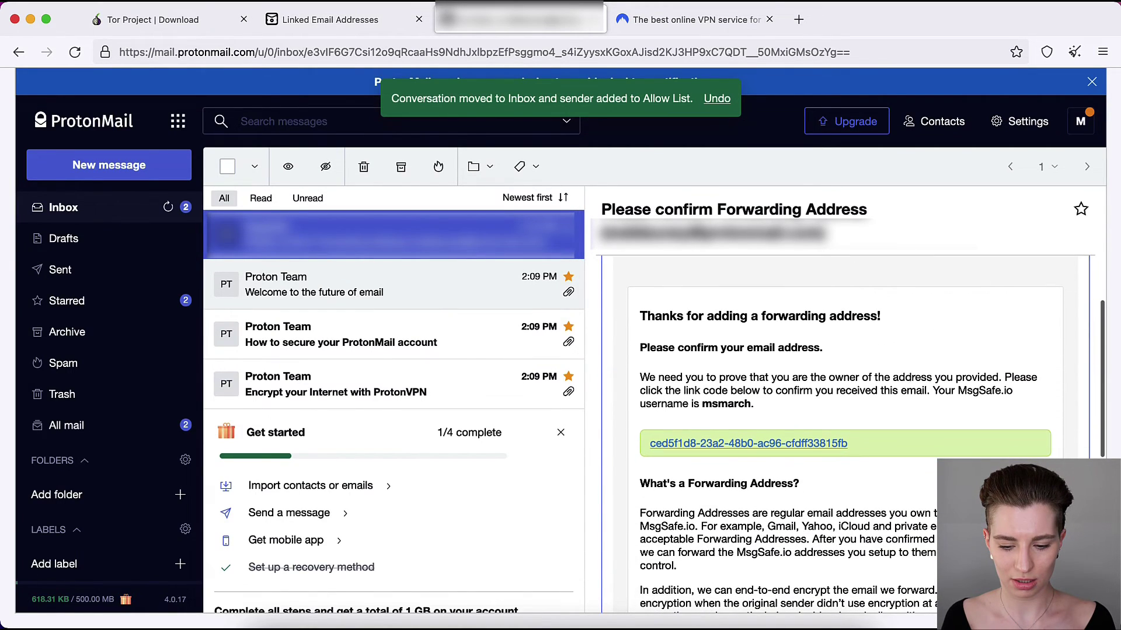
Follow the email's confirmation link, then refresh MsgSafe's linked email list to show it confirmed.
click(787, 449)
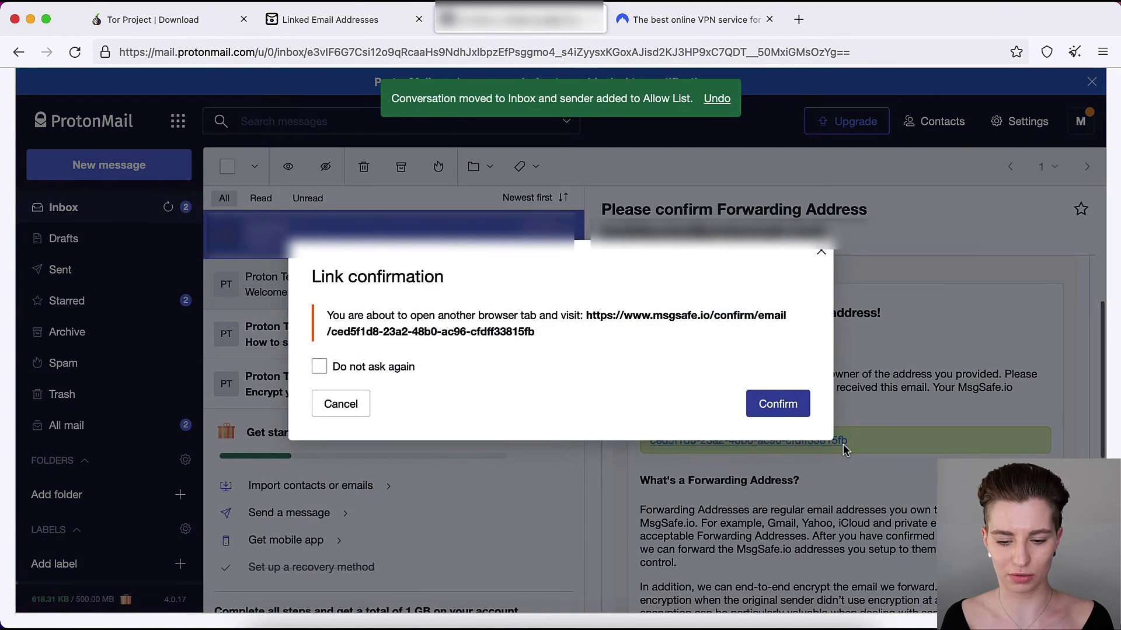
click(779, 405)
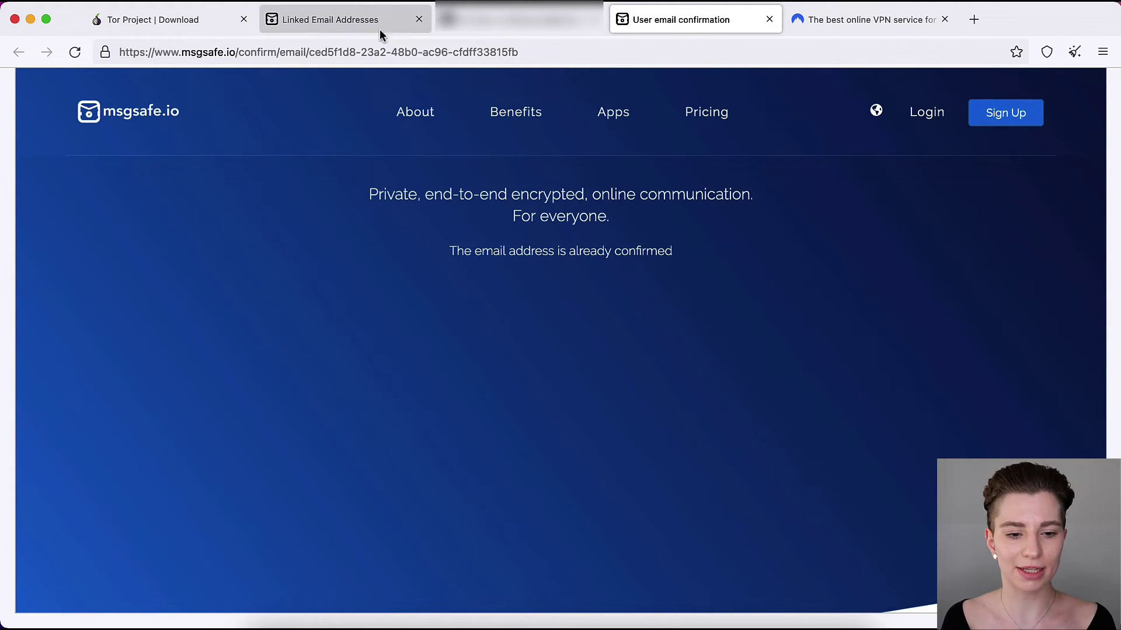
click(348, 22)
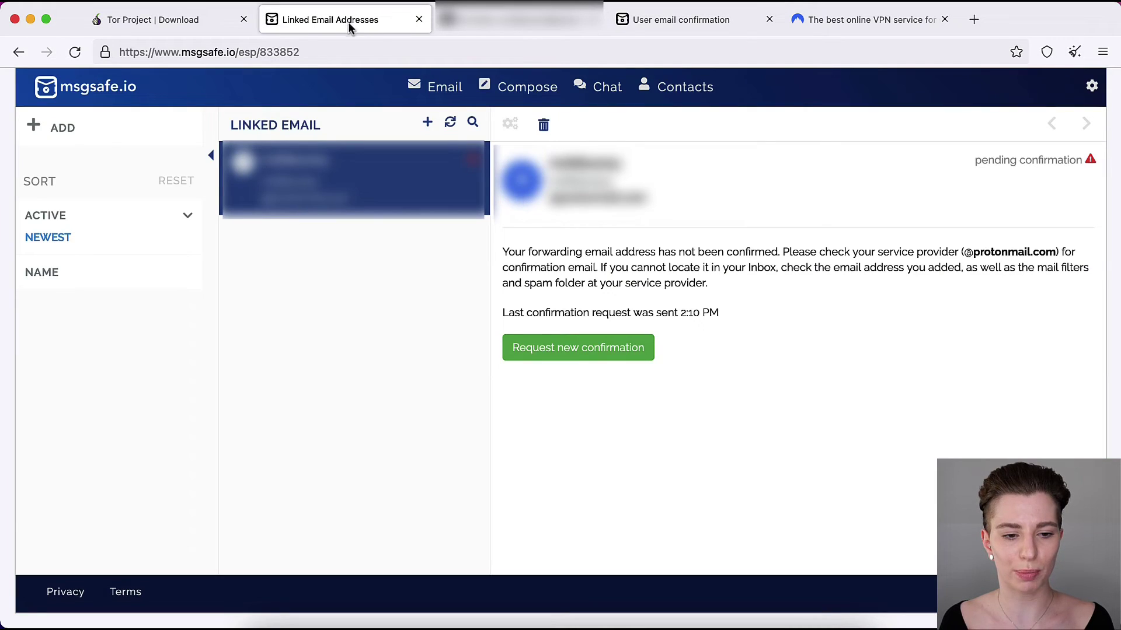
click(450, 123)
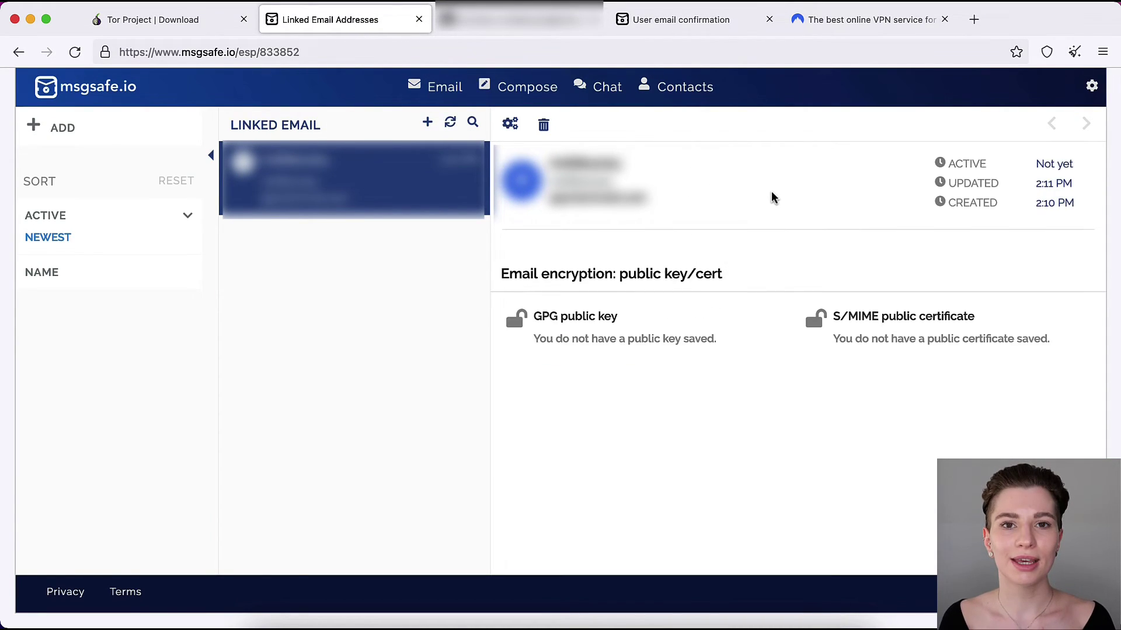